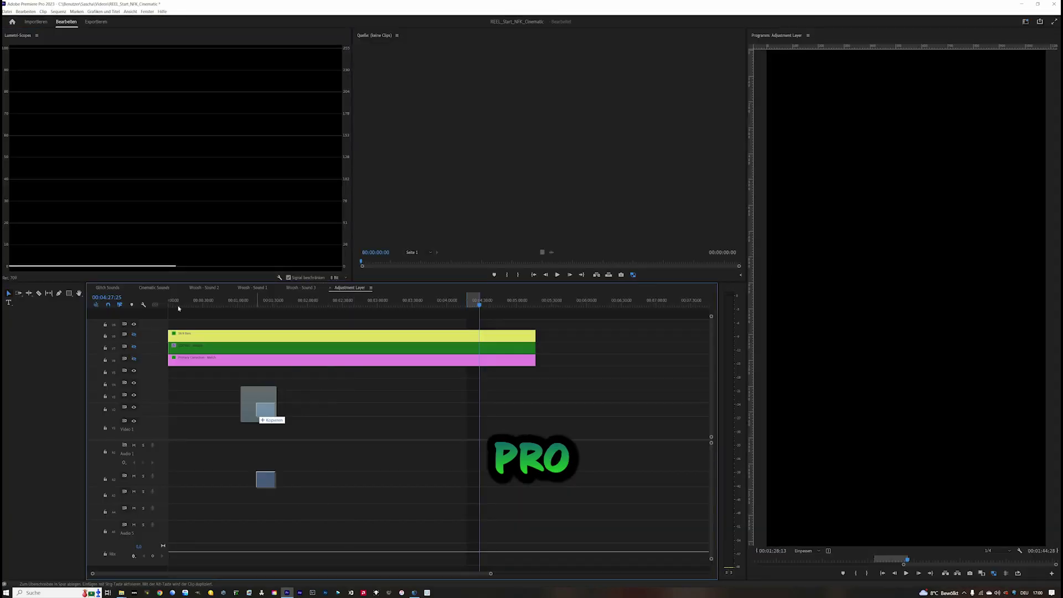
Place the tractor clip at the start of the sequence on the first video track, then unlink and delete its audio.
drag(259, 417, 169, 429)
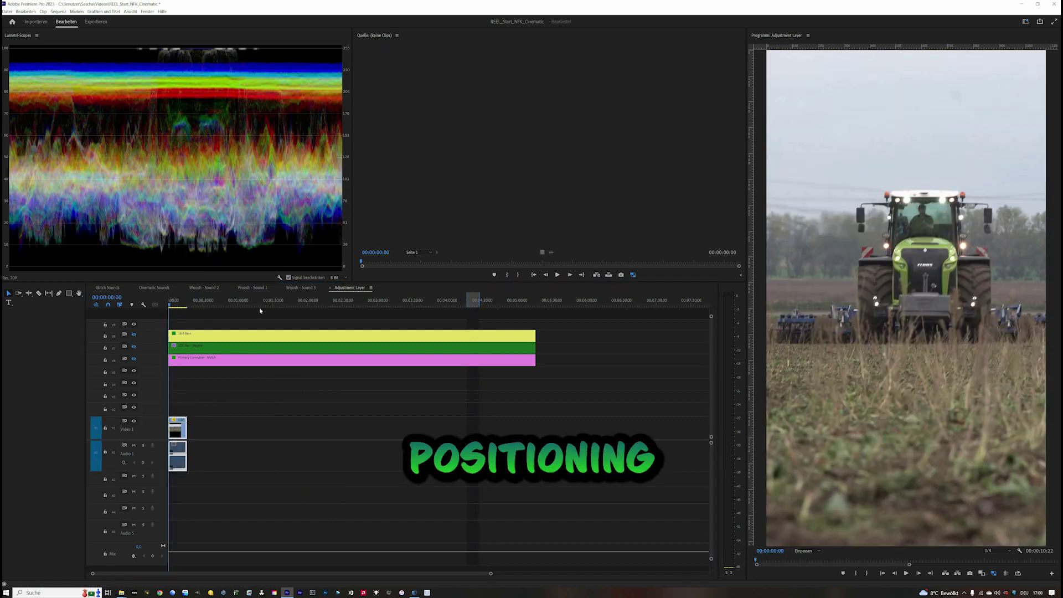
key(space)
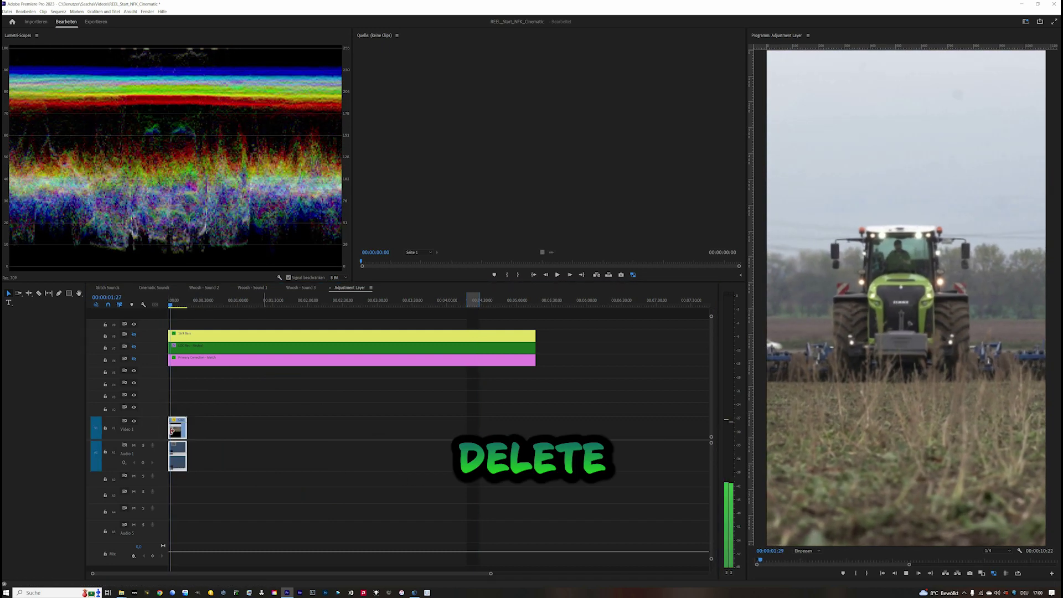
right_click(181, 470)
click(205, 220)
click(178, 462)
key(Delete)
Duplicate the tractor video onto the track above and replace the copy with an After Effects composition.
drag(176, 427, 178, 411)
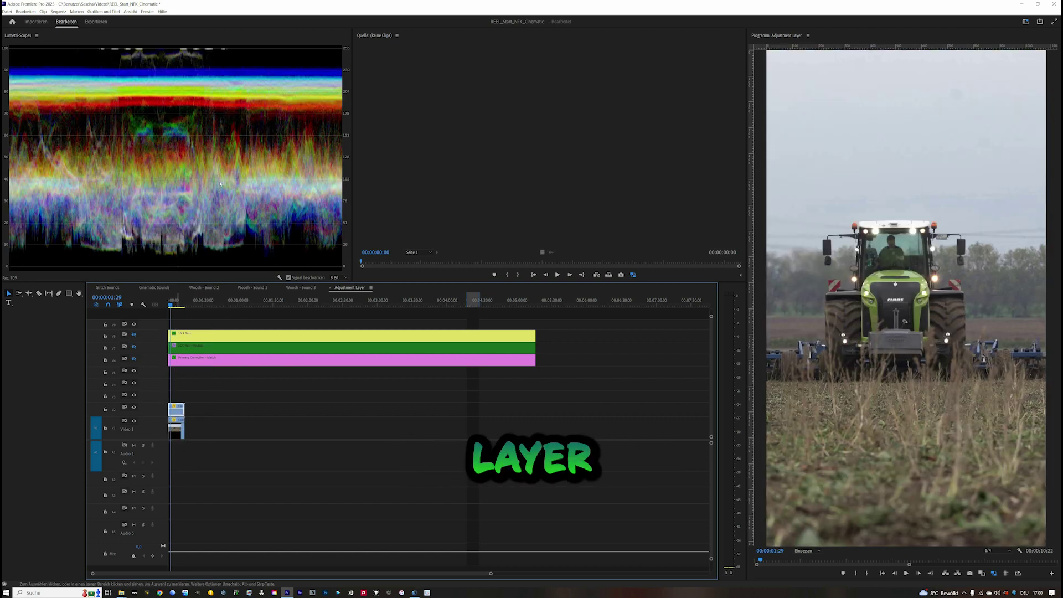
right_click(177, 410)
key(Return)
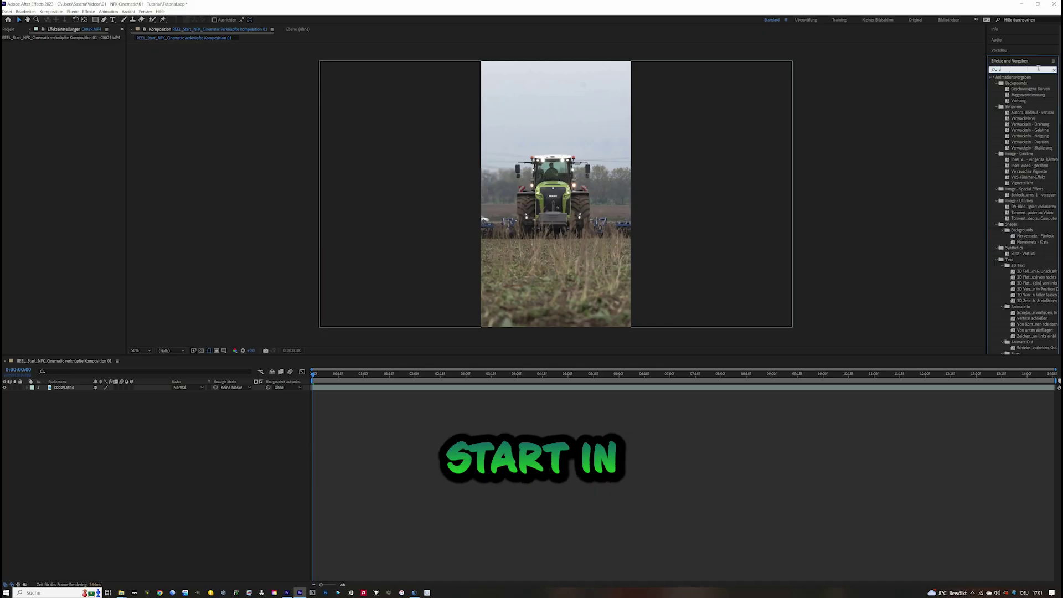
In After Effects, apply the Verkrümmungsstabilisierung effect to the tractor clip layer.
text(verkr)
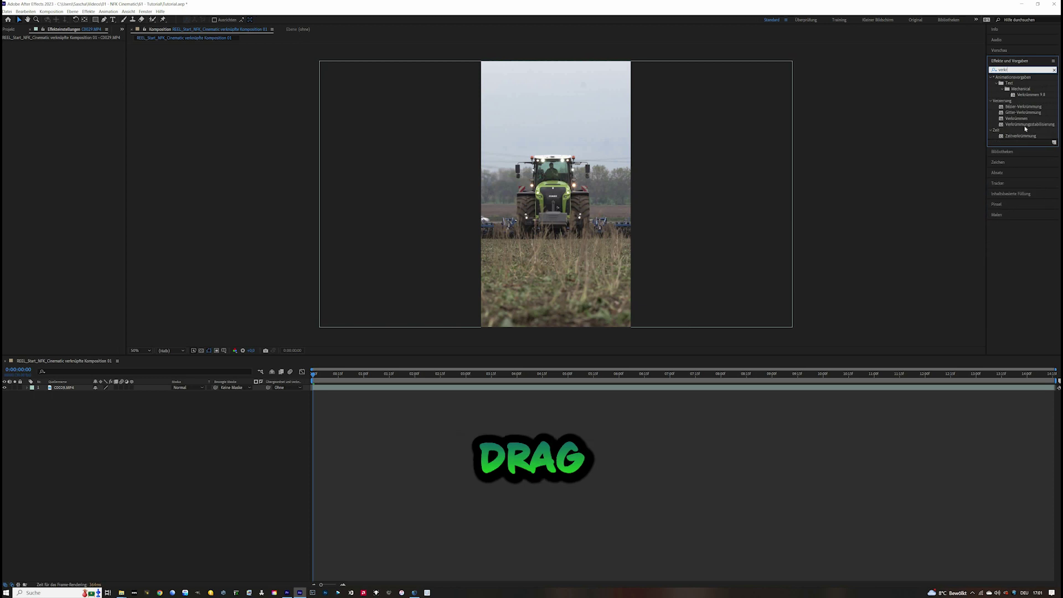
drag(1028, 125, 437, 303)
drag(421, 384, 447, 386)
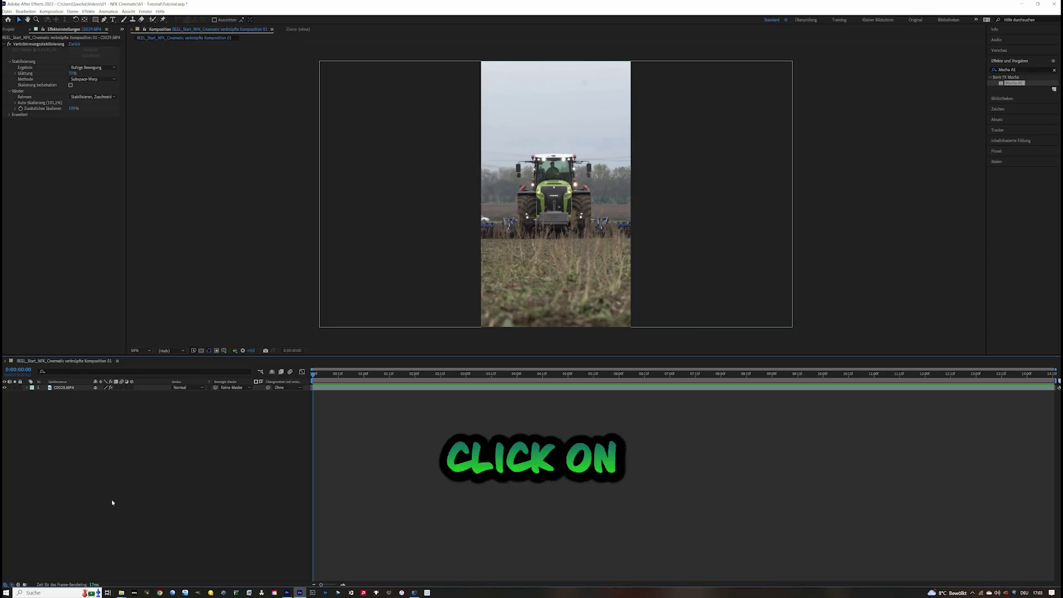
Pre-compose the stabilized tractor layer, moving all attributes into the new composition.
right_click(70, 388)
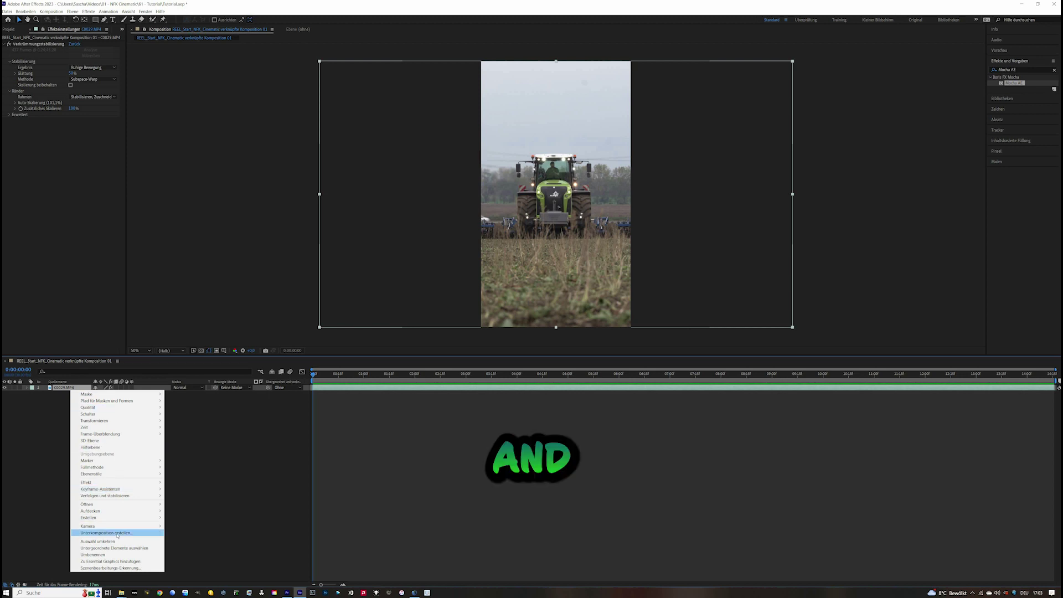
click(106, 533)
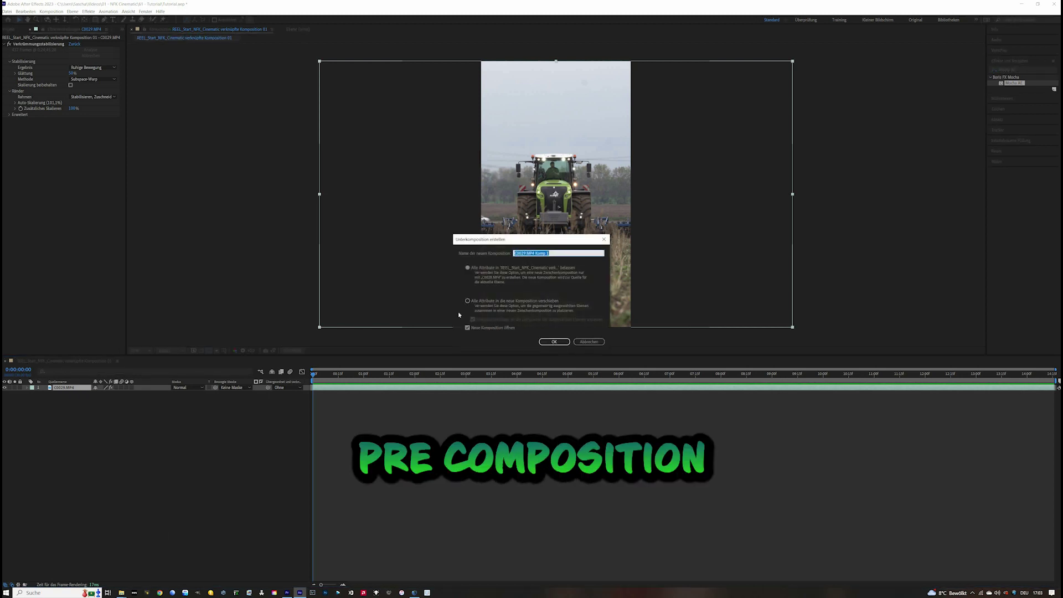
click(468, 301)
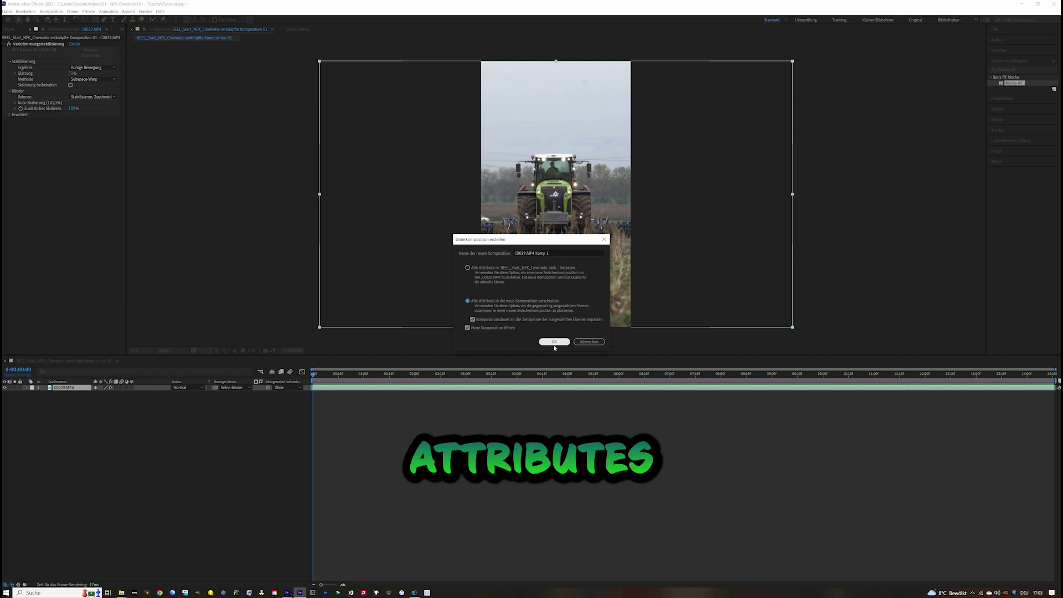
key(Return)
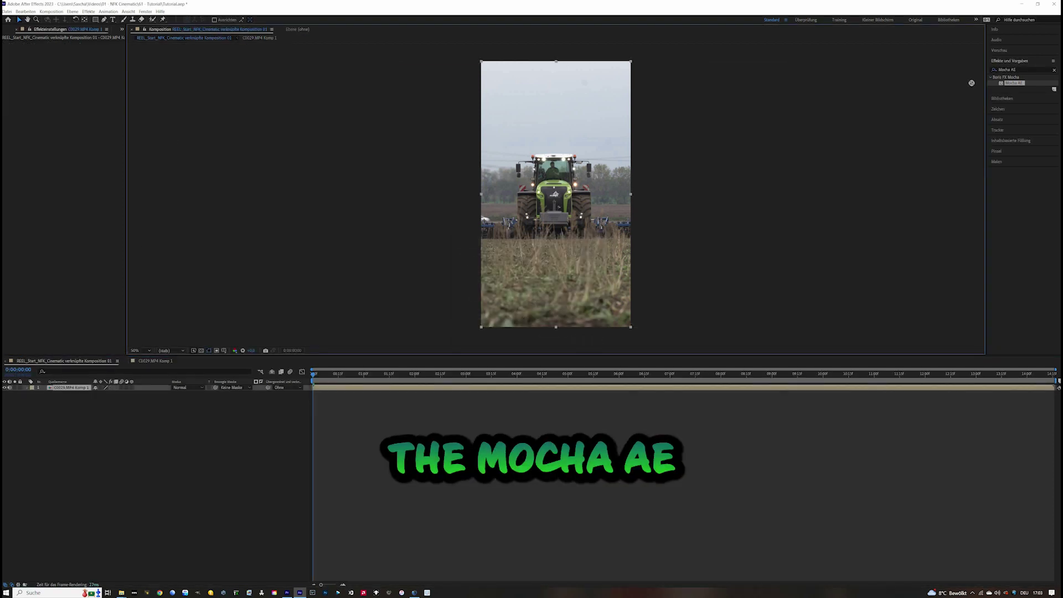
Apply the Mocha AE effect to the pre-composed tractor layer and launch Mocha.
drag(1014, 83, 340, 278)
drag(81, 390, 81, 389)
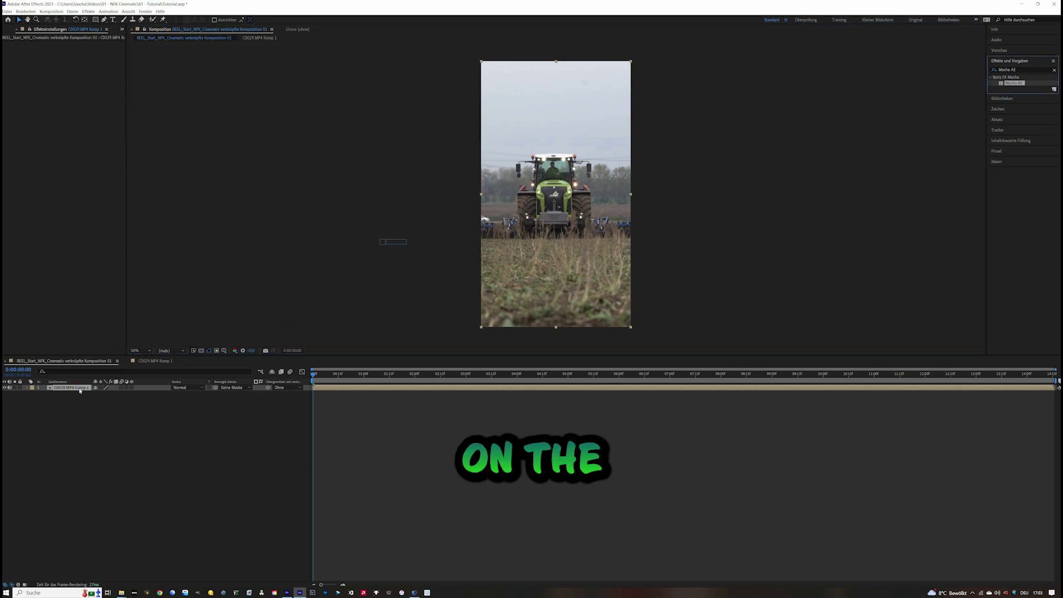
drag(39, 64, 39, 64)
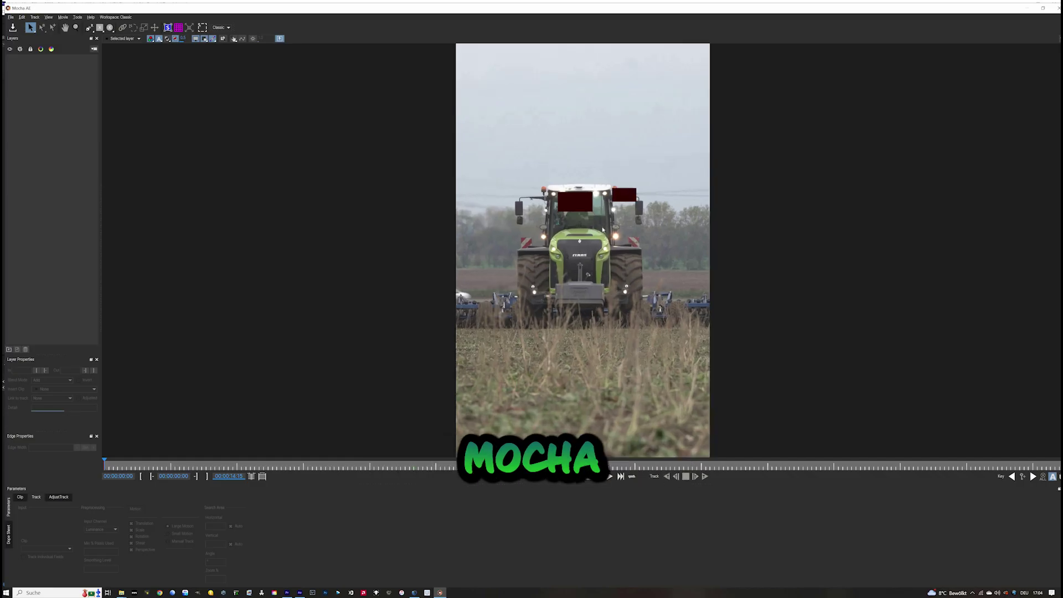
Outline the tractor's windshield with a spline that follows the cab frame, roof lights and hood edge.
scroll(602, 230, up, 5)
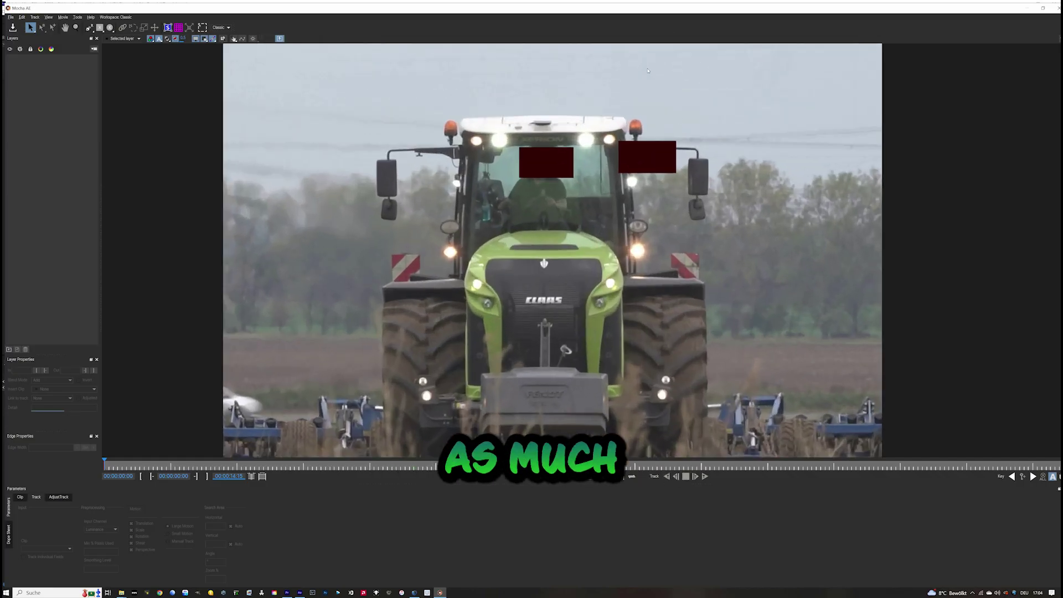
click(89, 28)
click(453, 270)
click(454, 256)
click(455, 212)
click(461, 166)
click(464, 140)
click(475, 123)
click(496, 135)
click(485, 142)
click(496, 141)
click(505, 135)
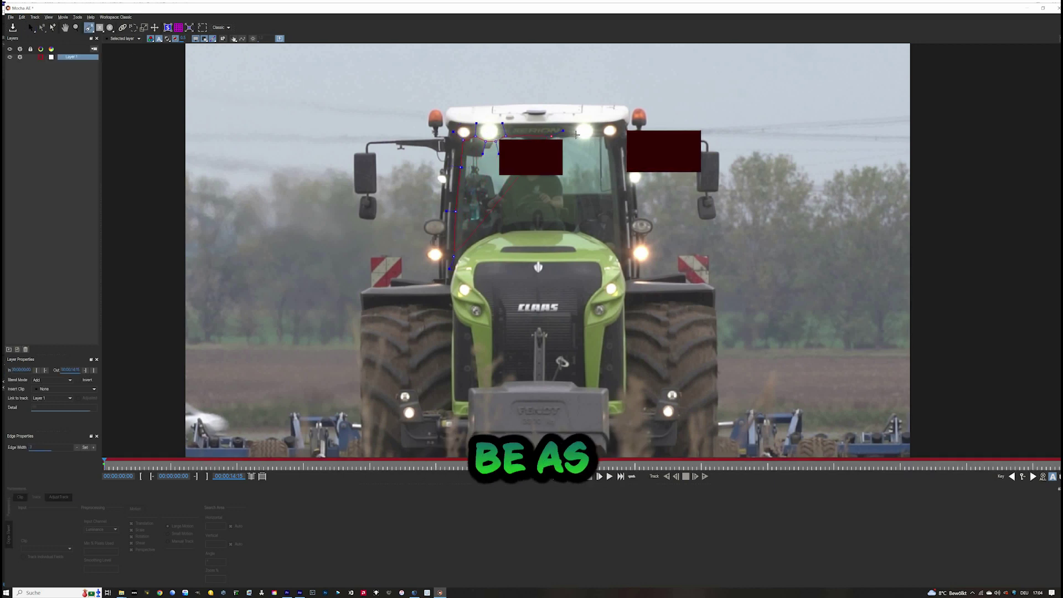
click(576, 135)
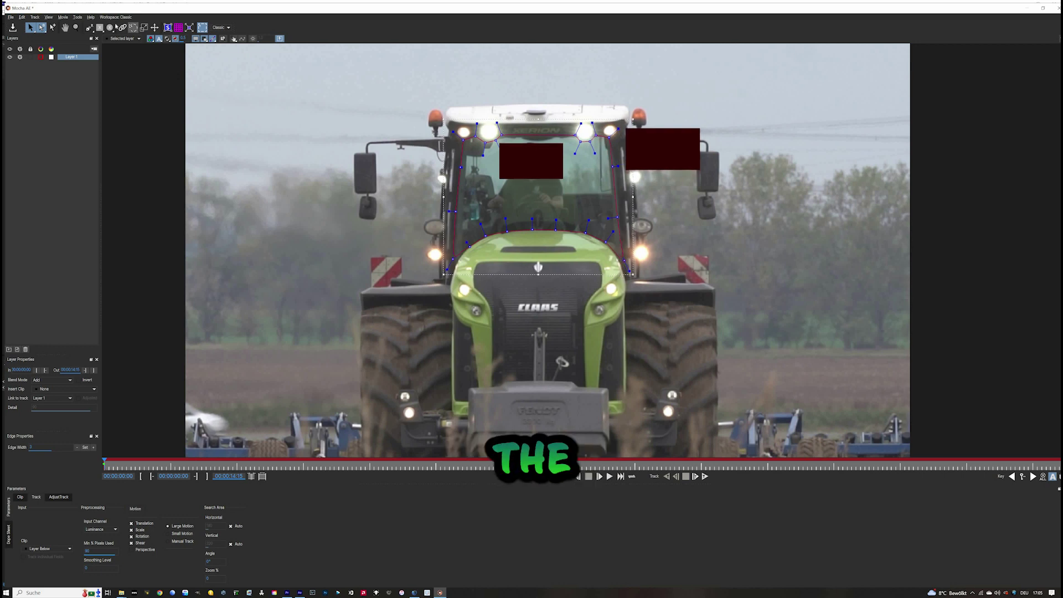
Switch to the Essentials workspace, enable perspective motion, and start tracking the windshield layer forward.
key(Return)
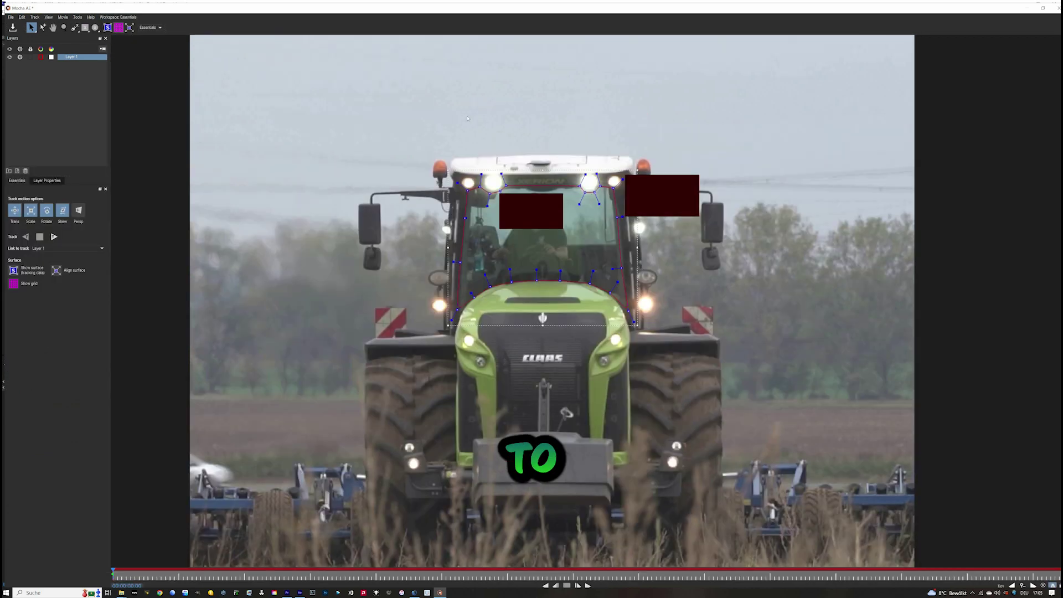
click(78, 212)
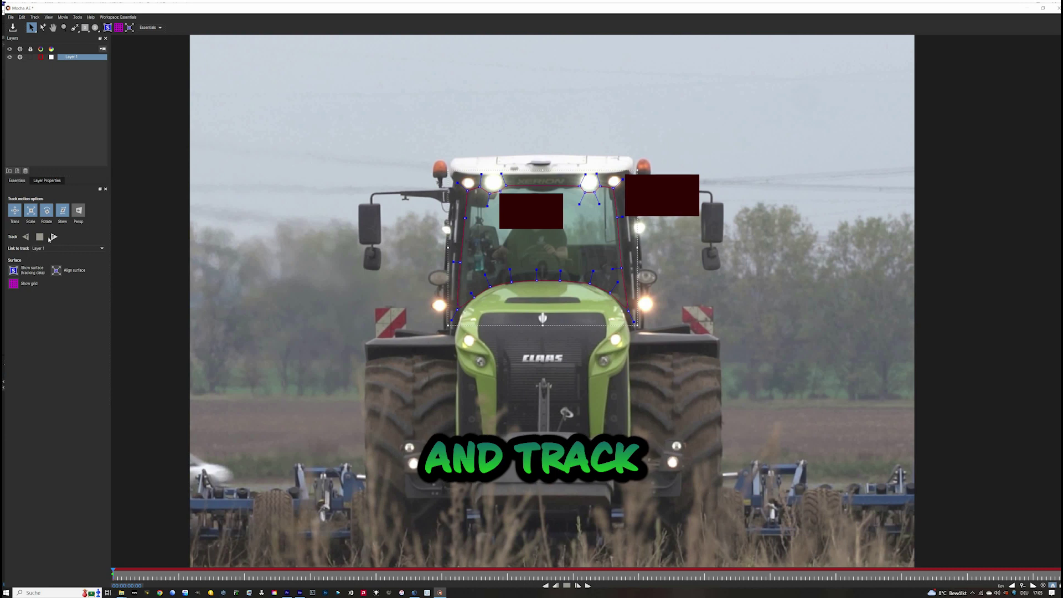
click(53, 236)
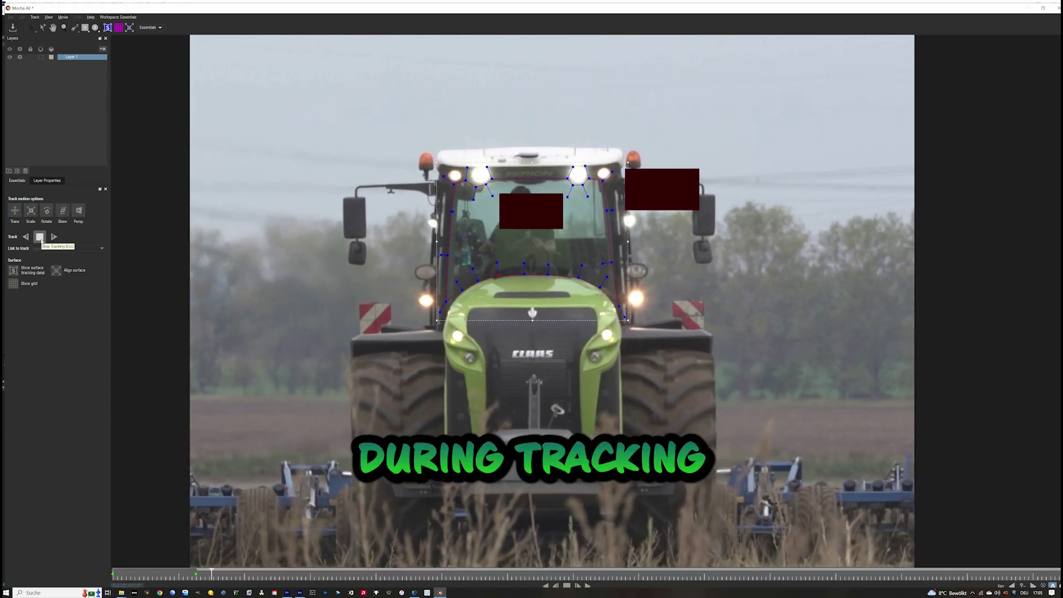
Stop the windshield track to check the outline, resume tracking forward, and stop it again.
click(40, 237)
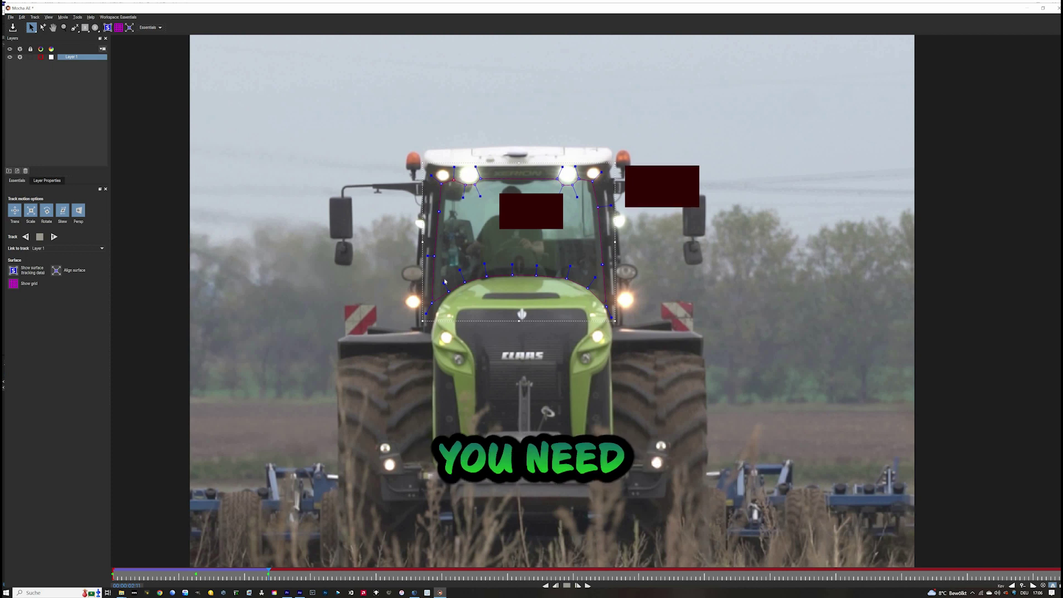
click(54, 237)
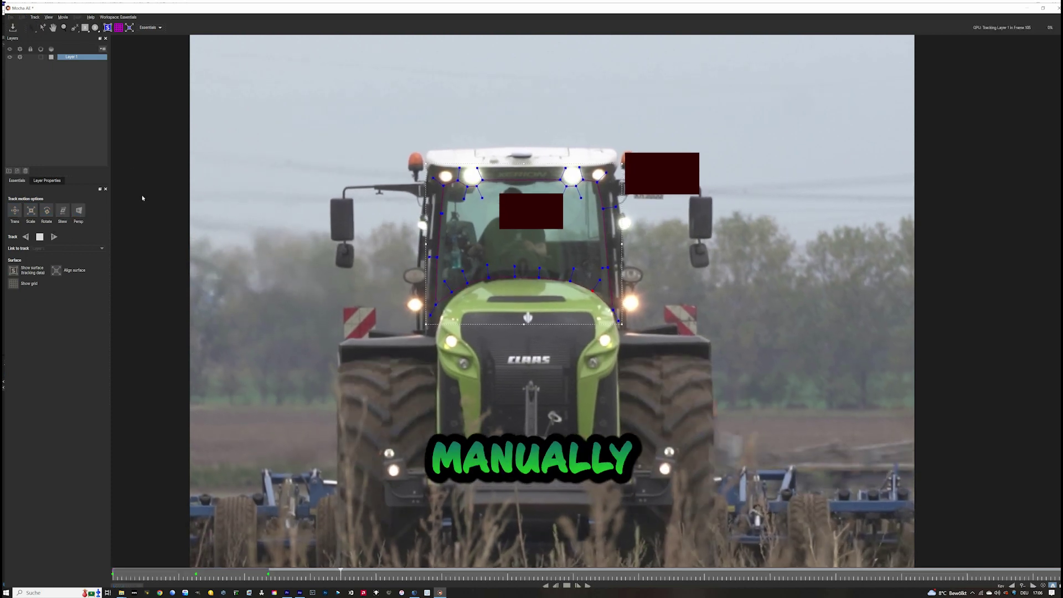
click(40, 237)
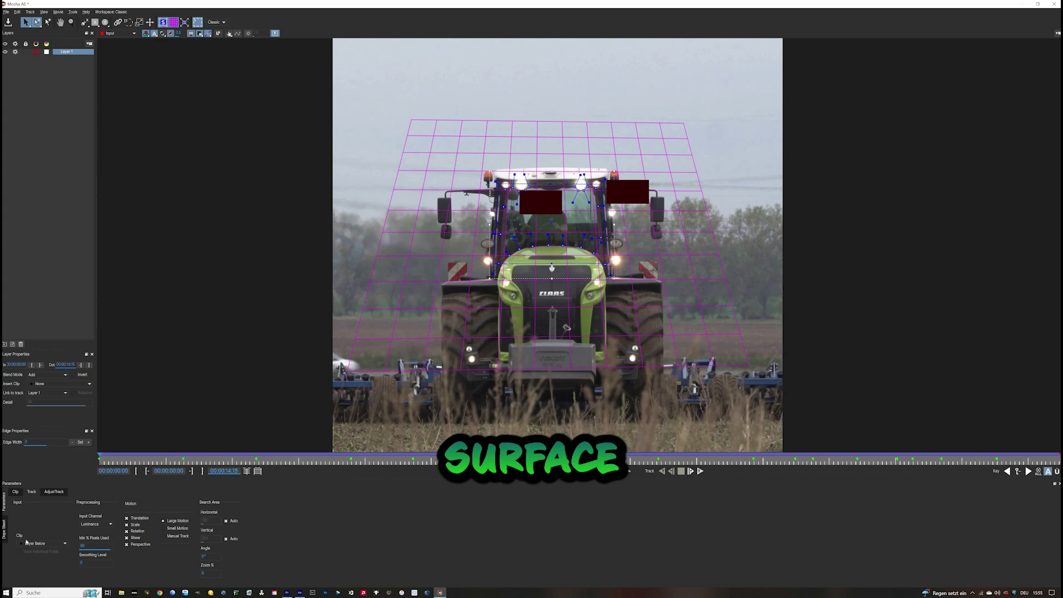
Set the AdjustTrack reference points and correct their drift on a later frame to match the reference frame.
click(54, 492)
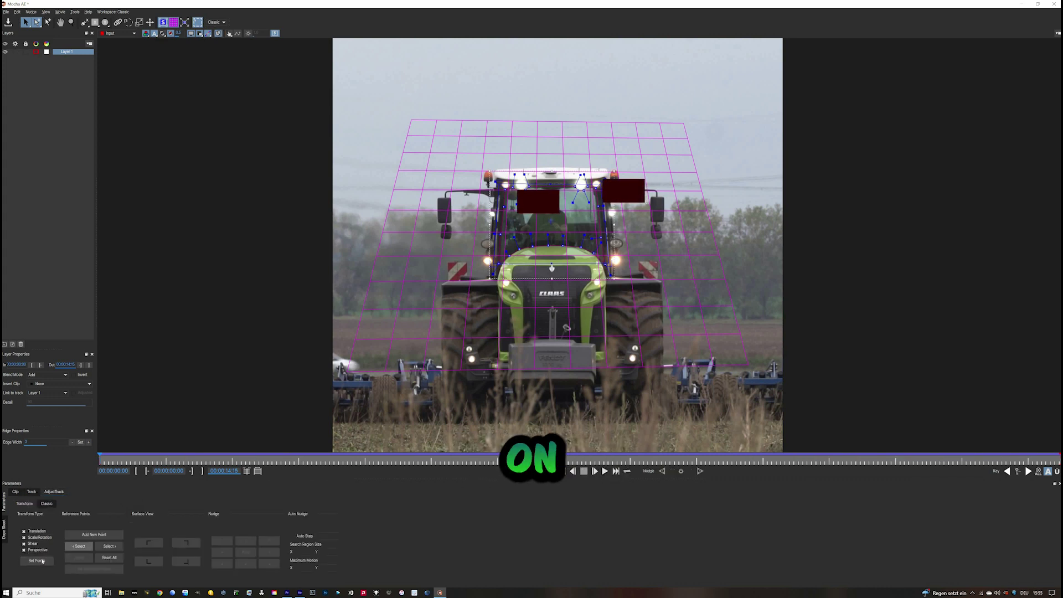
click(42, 561)
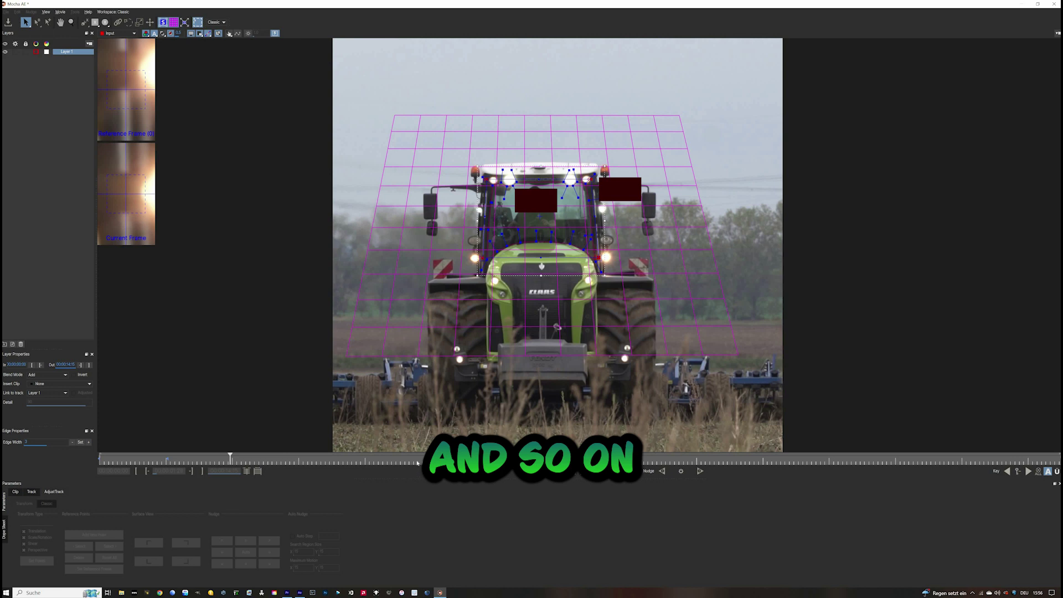
drag(226, 460, 250, 459)
drag(478, 259, 480, 256)
key(space)
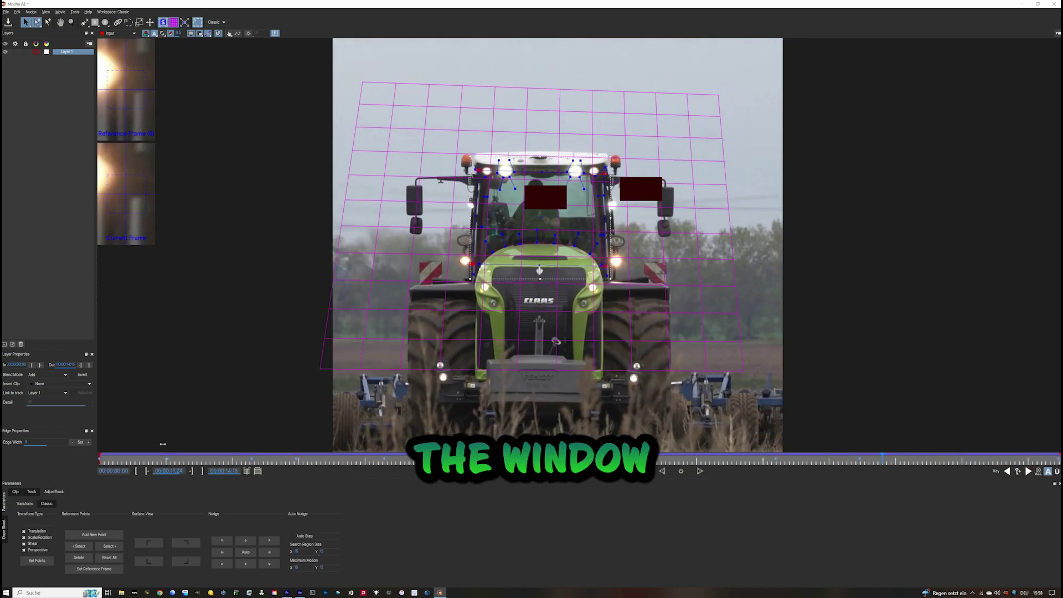
Return to the first frame and close Mocha, then add the green-screen eye clip above the pre-composed tractor layer.
drag(163, 444, 98, 446)
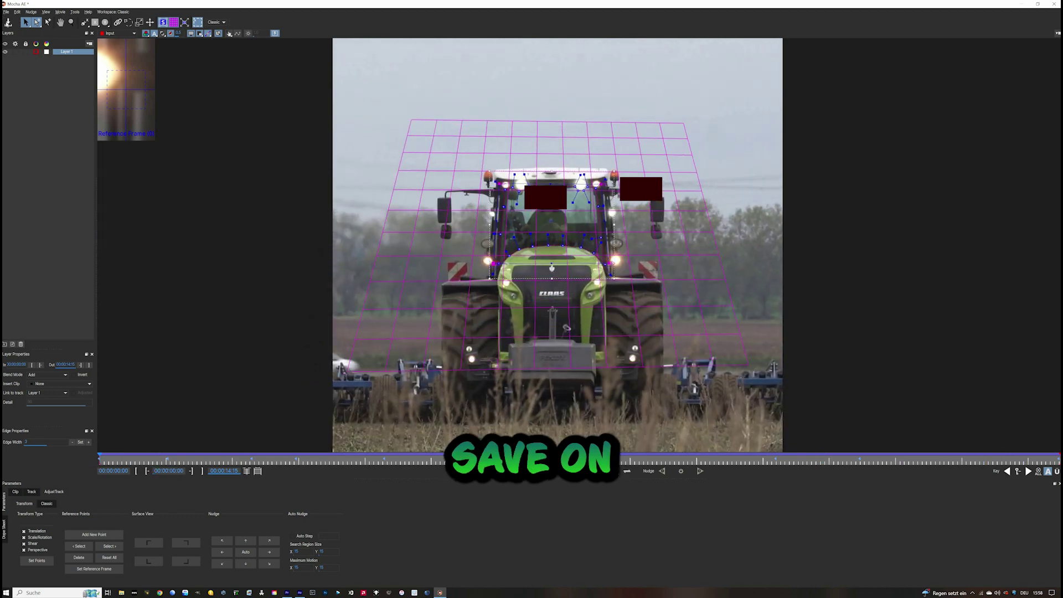
click(1055, 4)
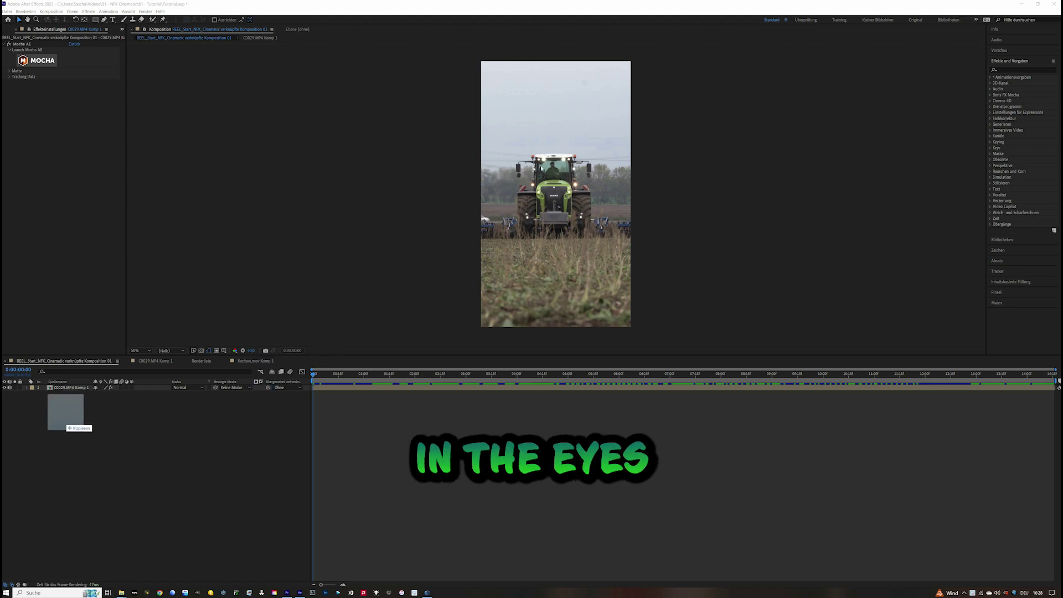
drag(66, 426, 79, 391)
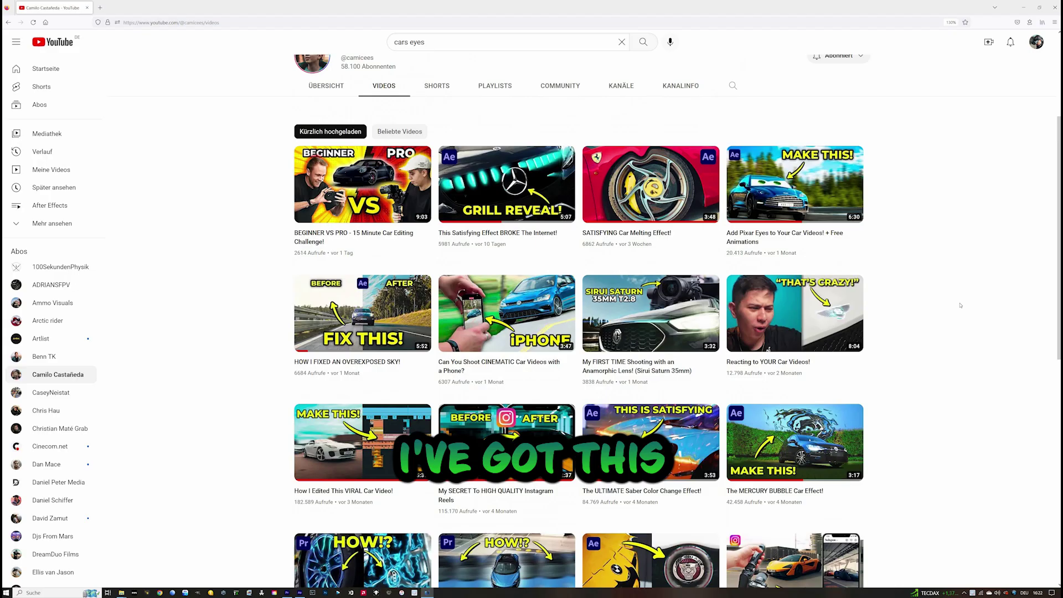
Switch to the browser and open the YouTube video "Add Pixar Eyes to Your Car Videos! + Free Animations" to see its download links.
scroll(578, 332, up, 5)
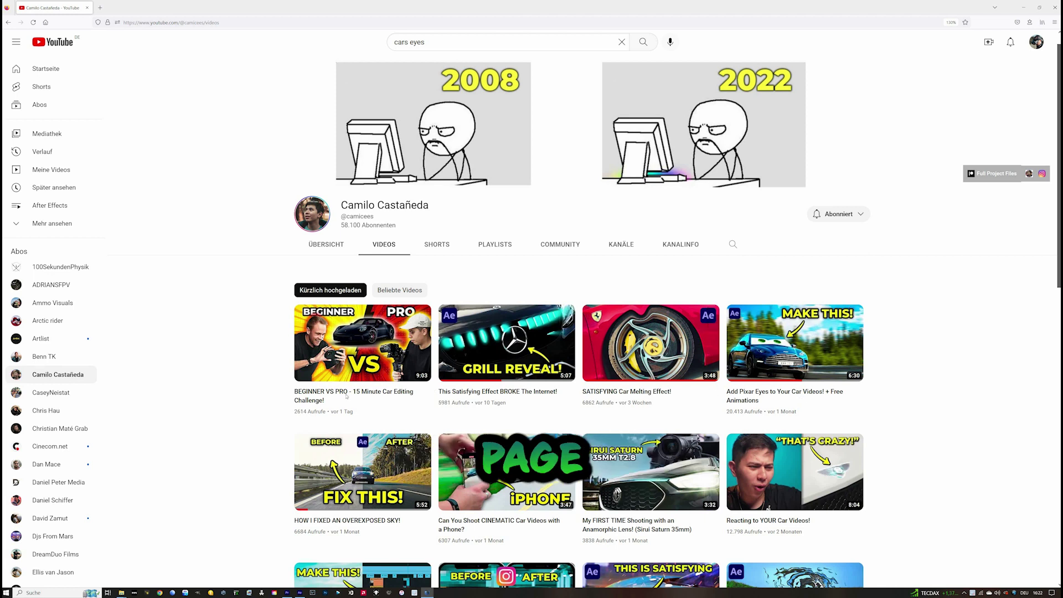
click(792, 352)
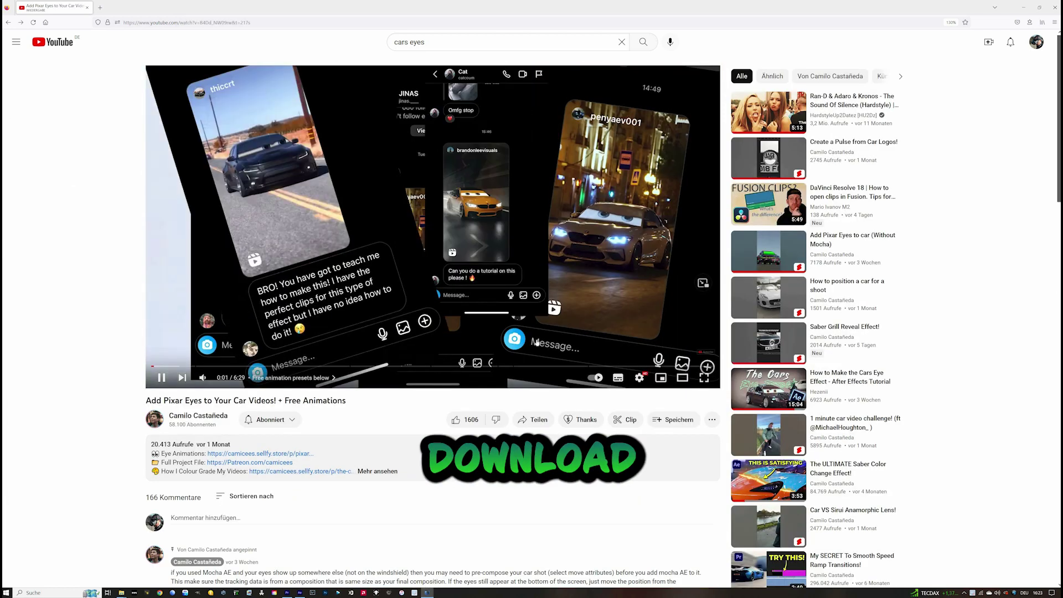
scroll(528, 344, down, 1)
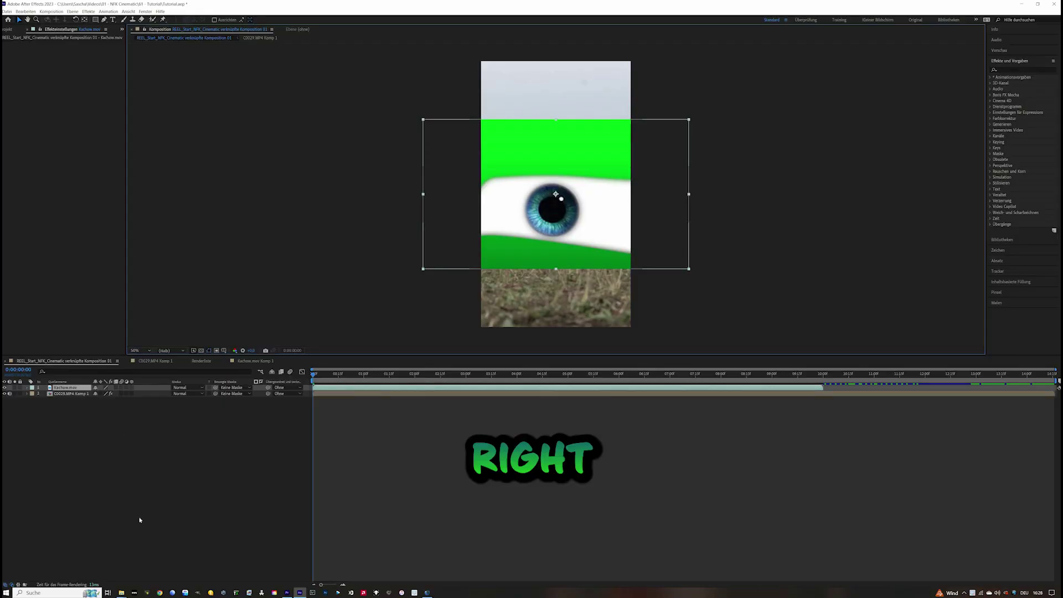
In After Effects, pre-compose the green-screen eye layer, moving all attributes into the new composition.
right_click(138, 529)
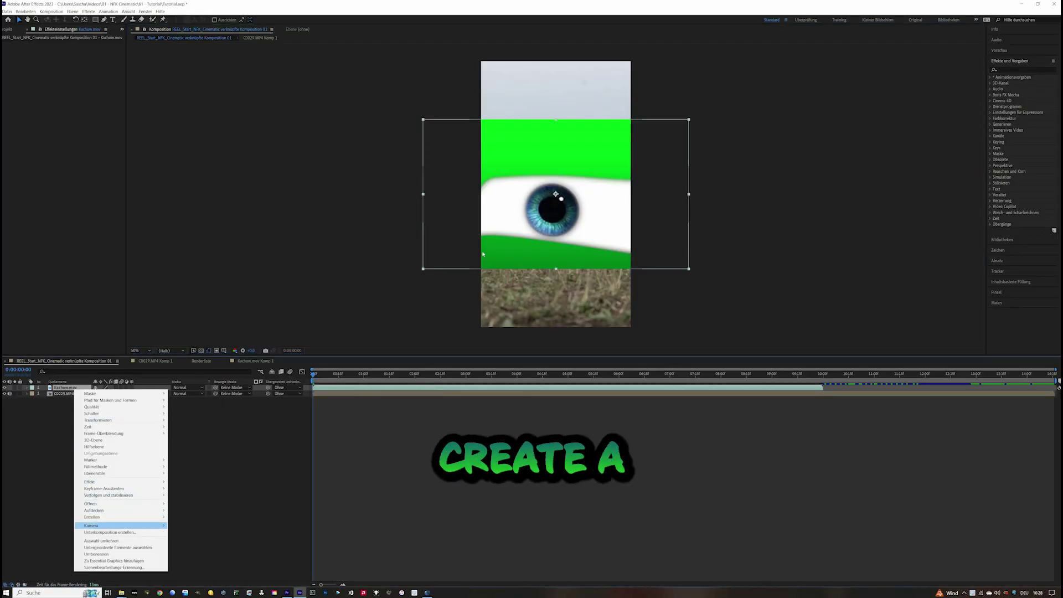
click(110, 532)
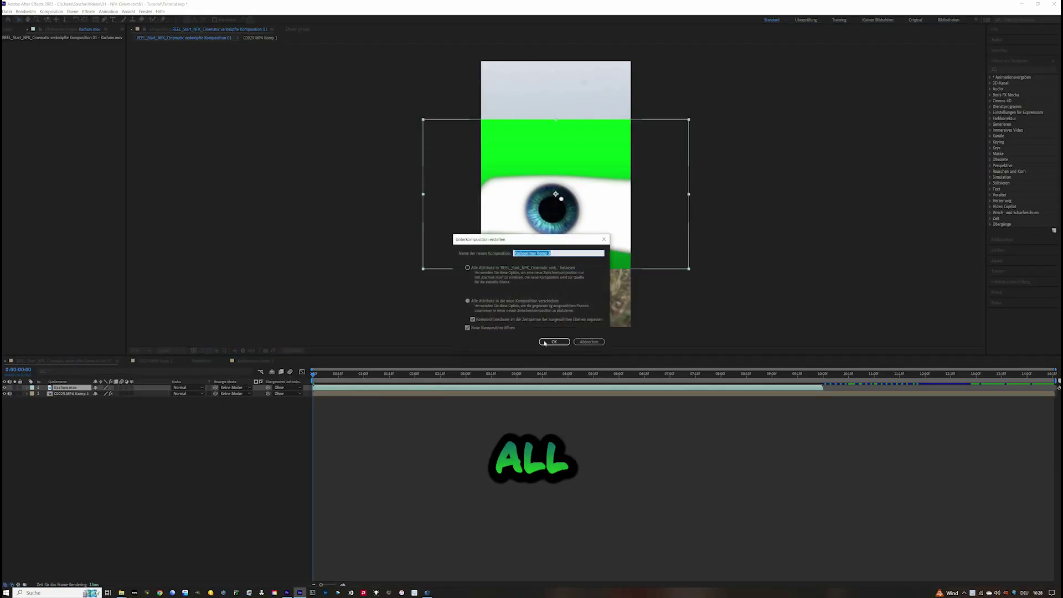
click(541, 343)
Fit the eye clip to the full frame of its new composition with the transform command.
drag(590, 210, 558, 162)
drag(597, 260, 598, 129)
click(72, 11)
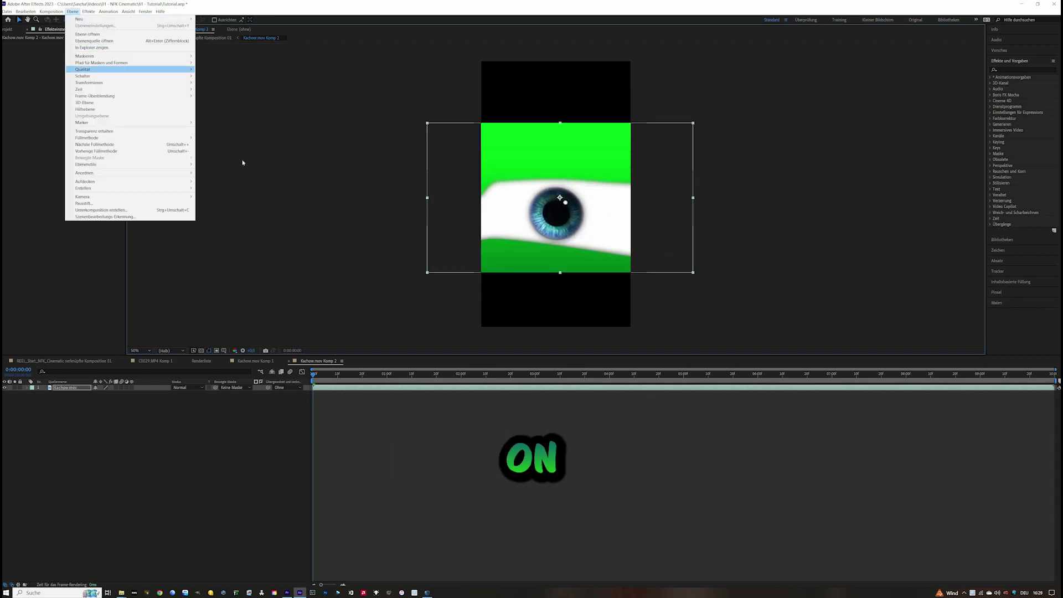
mouse_move(183, 82)
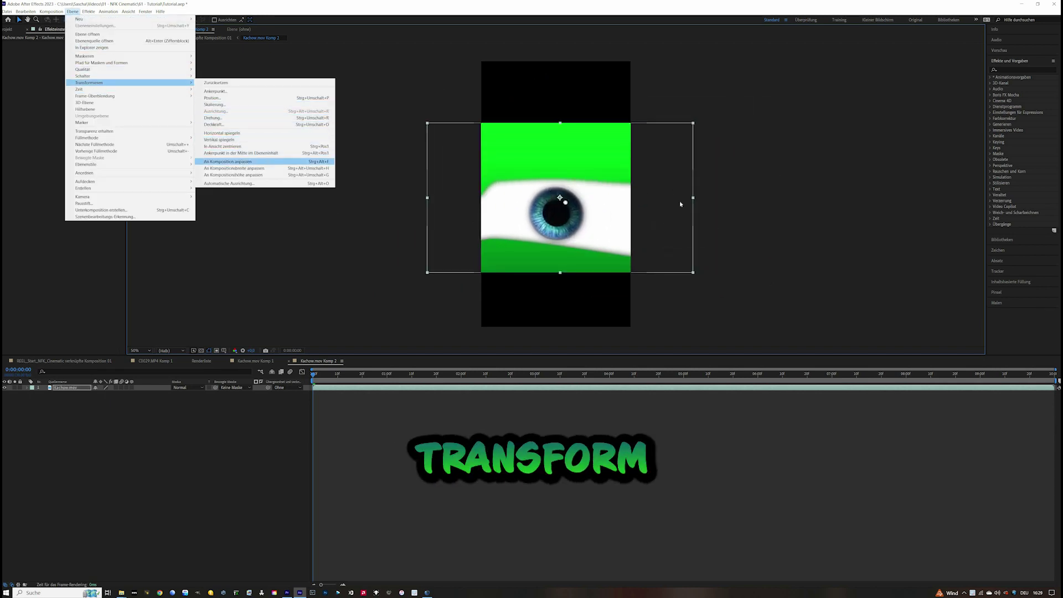
key(Return)
click(463, 153)
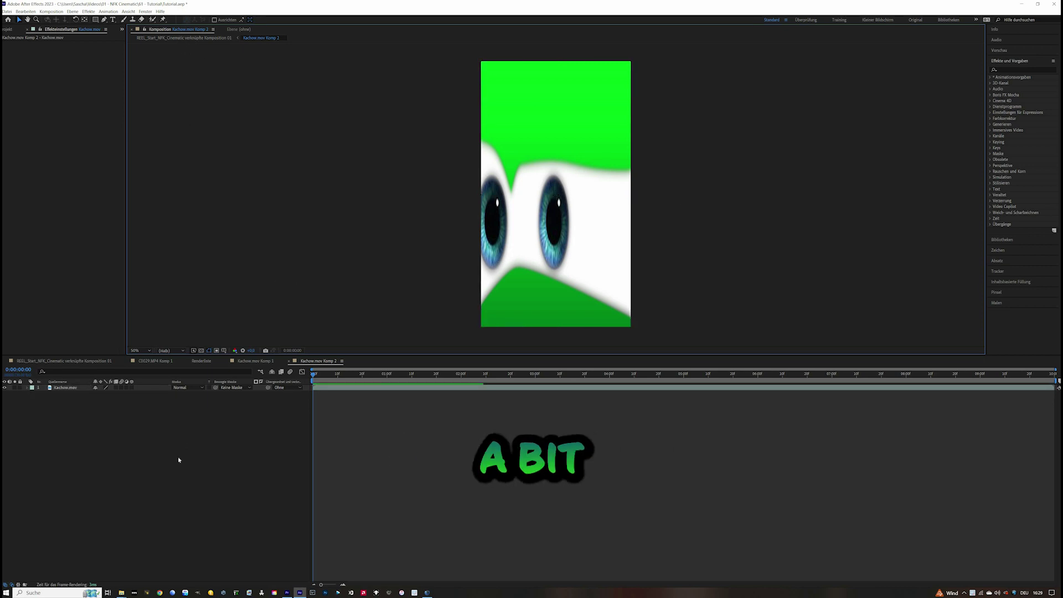
In the main composition, create Mocha track data for the tractor layer, apply its Corner Pin export to the eye layer, and preview it.
click(64, 360)
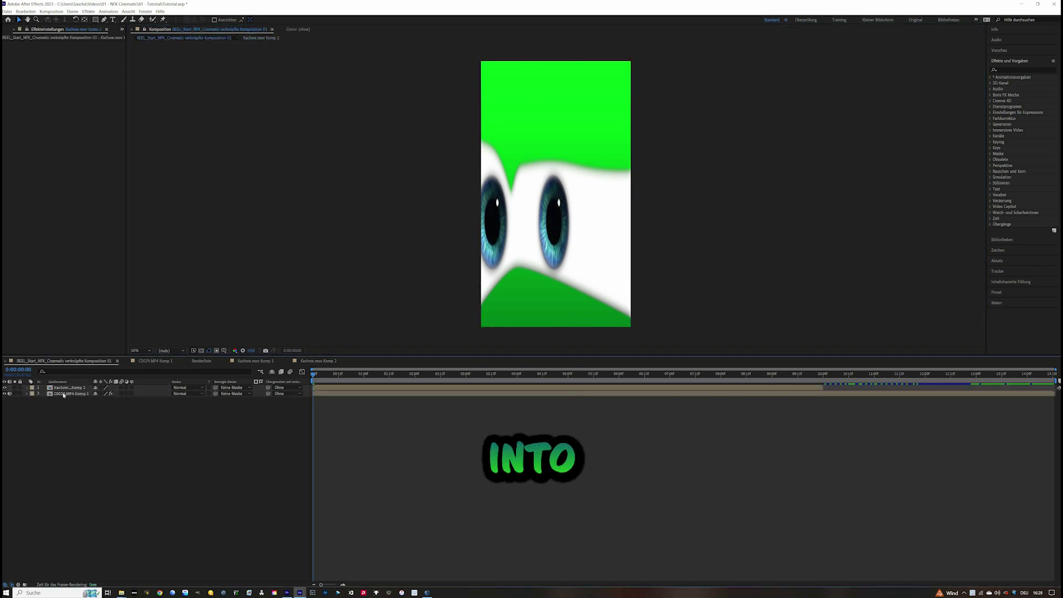
key(ctrl+Down)
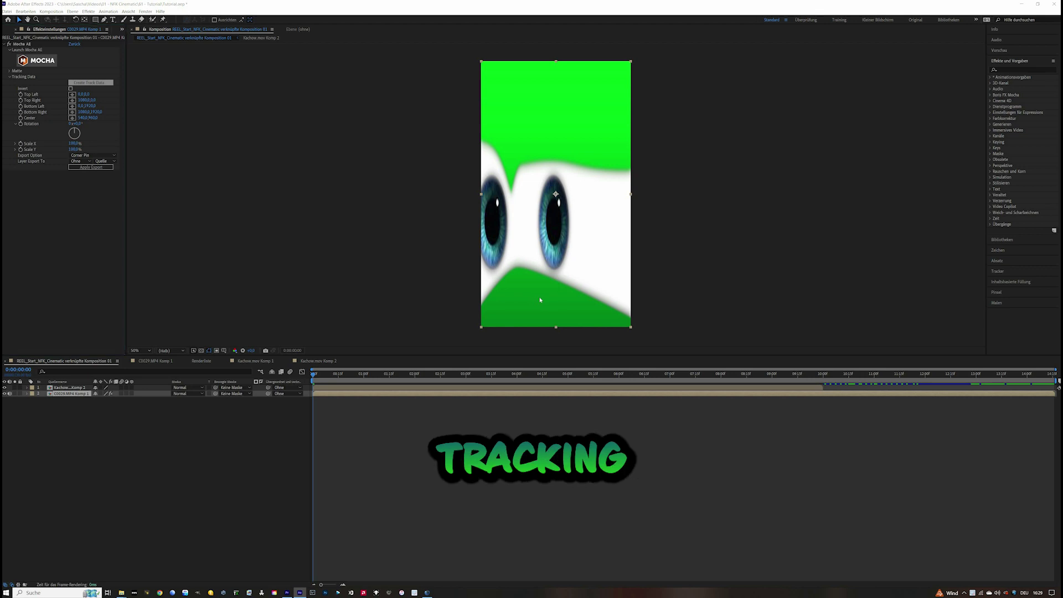
key(Return)
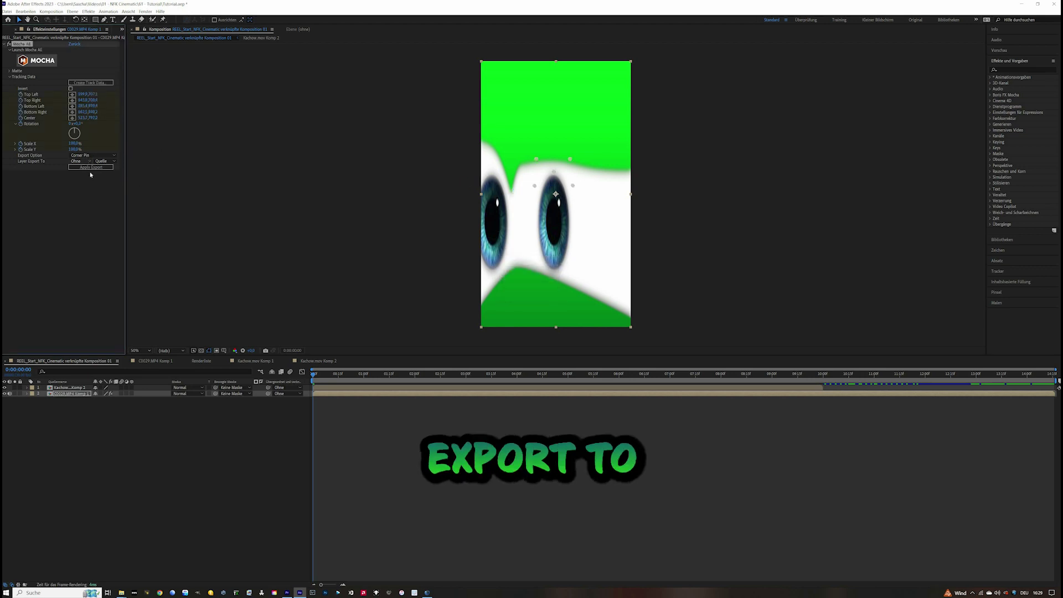
click(83, 161)
click(100, 177)
click(91, 168)
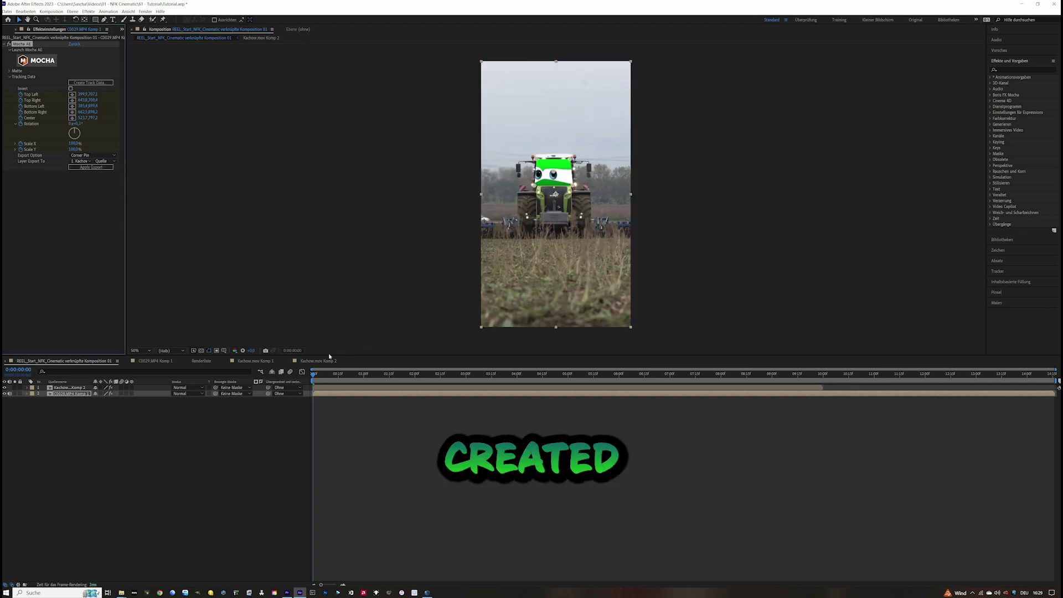
key(space)
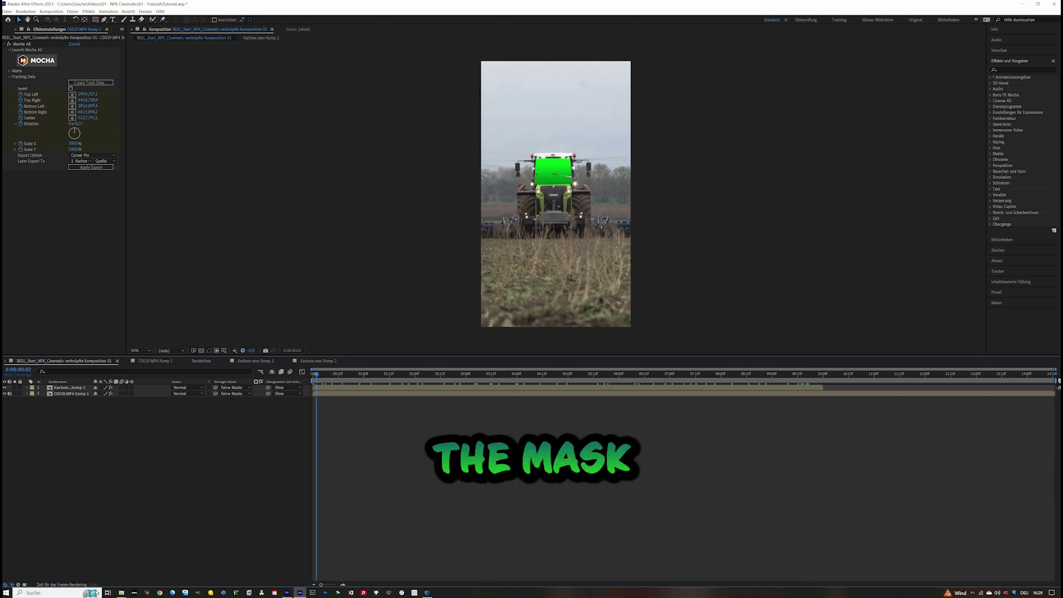
Place the tractor layer above the eye layer, apply its inverted Mocha matte with a feather of 5, and preview the composite.
click(77, 393)
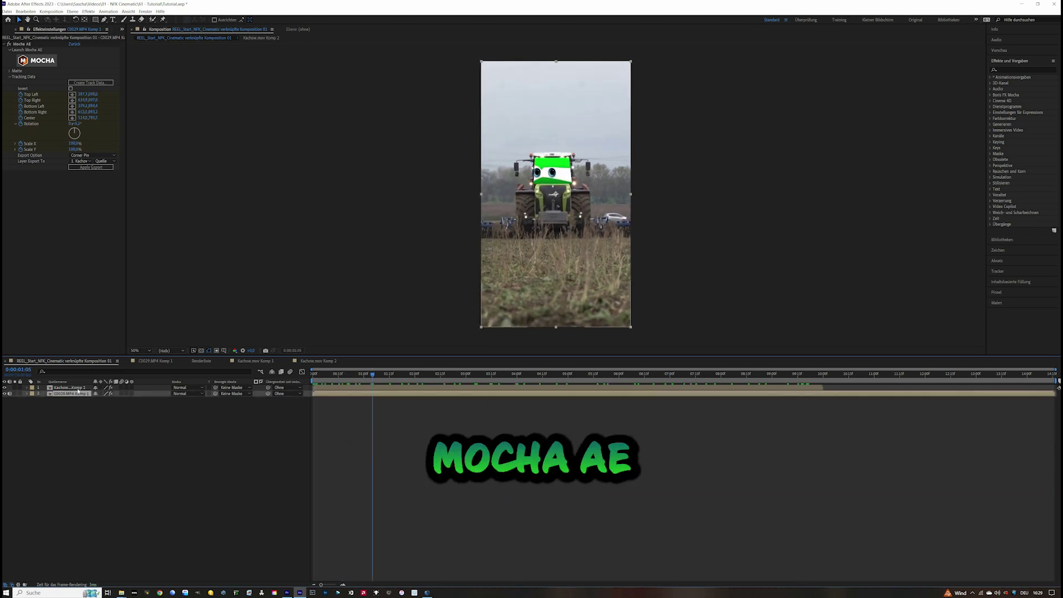
drag(77, 393, 78, 386)
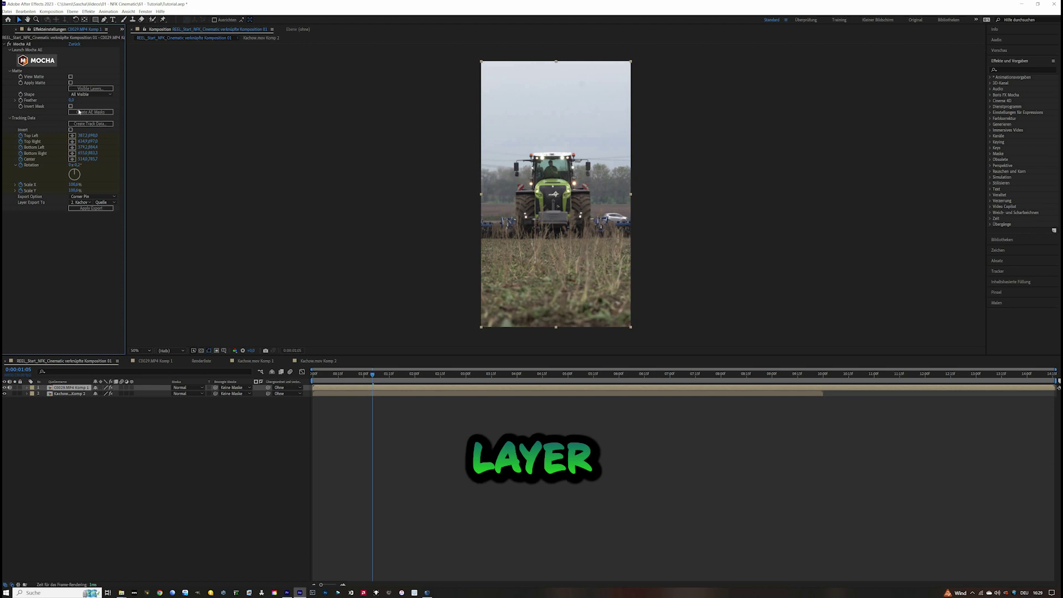
click(70, 82)
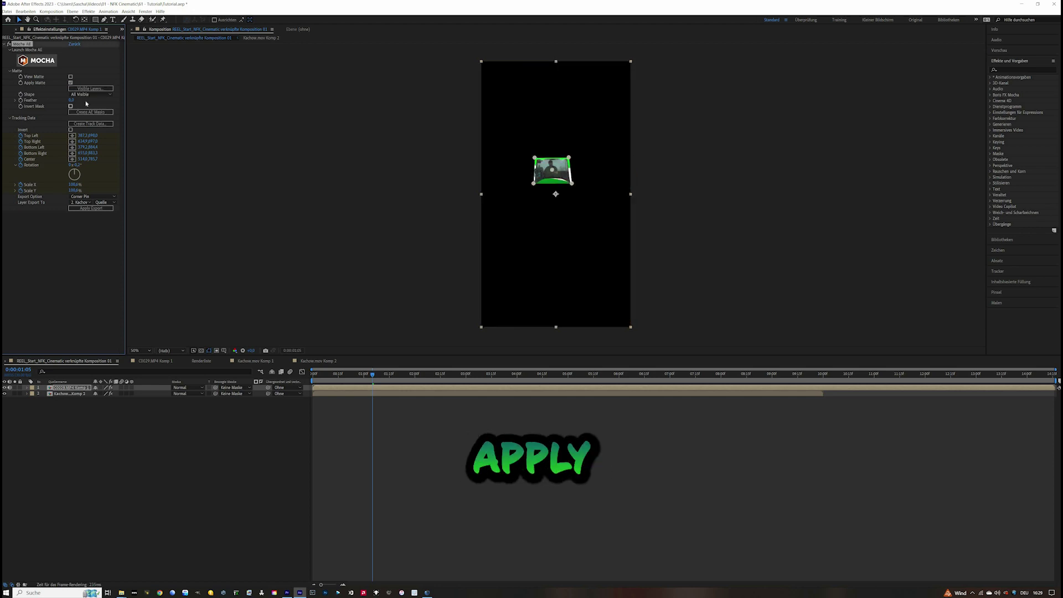
click(70, 105)
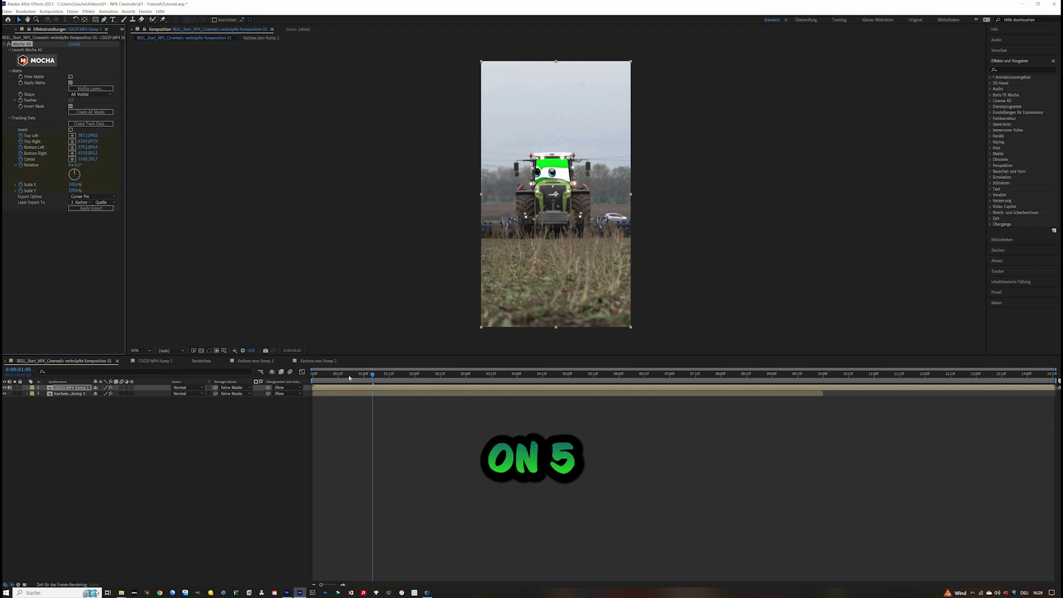
key(space)
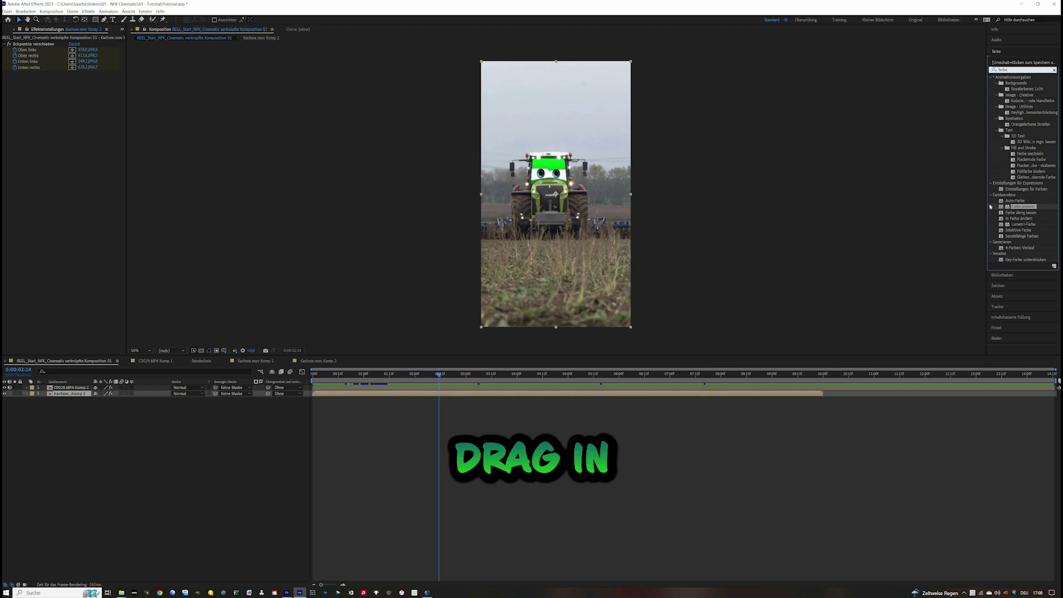
Add the Farbe ändern (Change Color) effect to the eye layer with 24% tolerance and 20% smoothness.
drag(990, 207, 65, 394)
click(72, 109)
text(24)
key(Return)
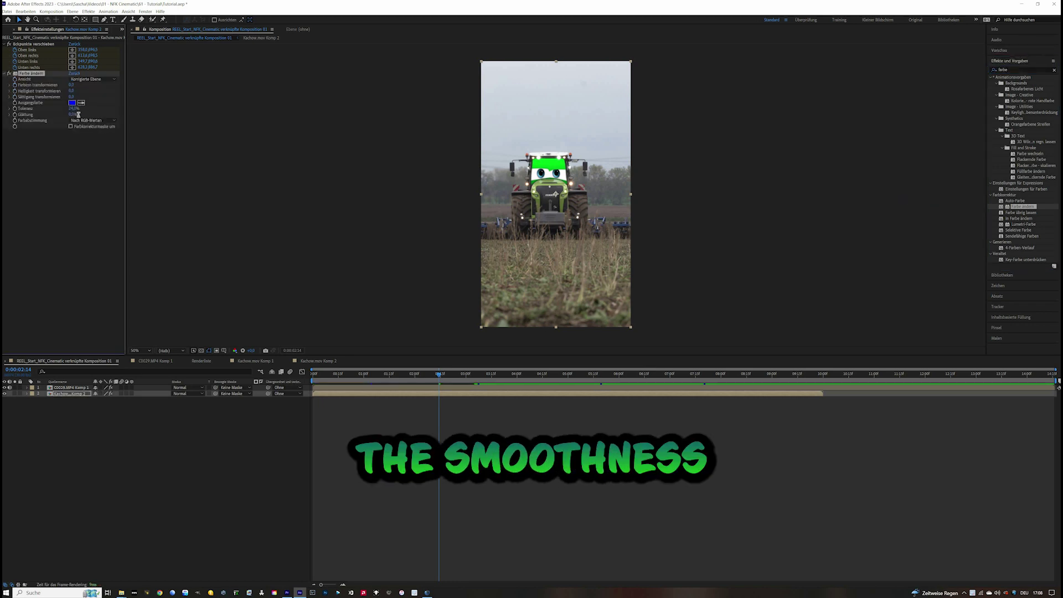
click(73, 114)
text(20)
key(Return)
Sample the eye clip's green as the colour to change and adjust the colour transforms to match the tractor's paint.
scroll(556, 177, up, 2)
drag(556, 178, 563, 237)
click(82, 103)
scroll(553, 185, up, 1)
scroll(557, 194, down, 1)
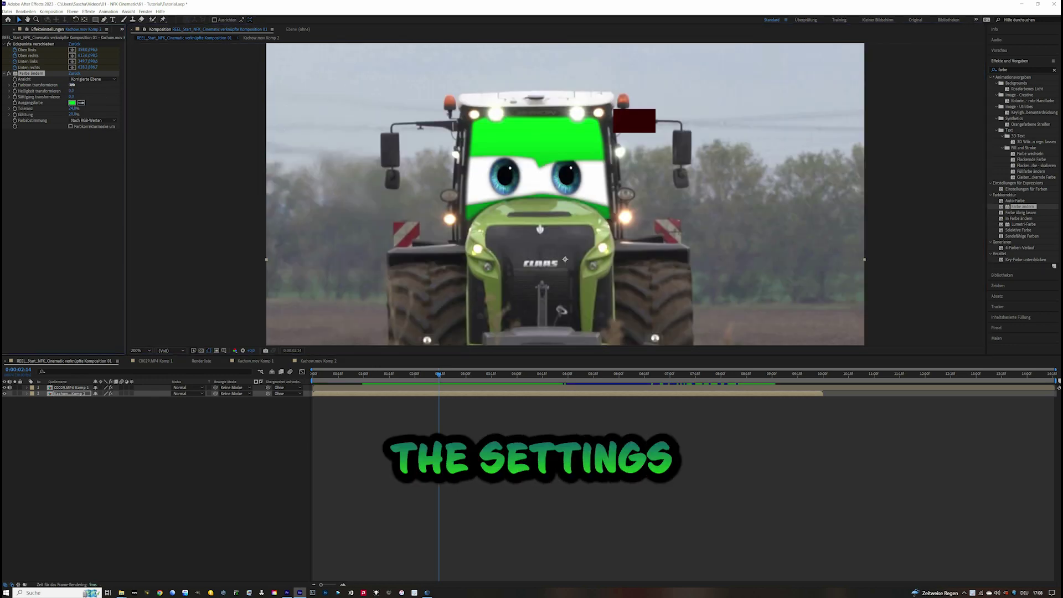
mouse_move(89, 90)
mouse_down()
mouse_move(59, 90)
mouse_move(72, 90)
mouse_up()
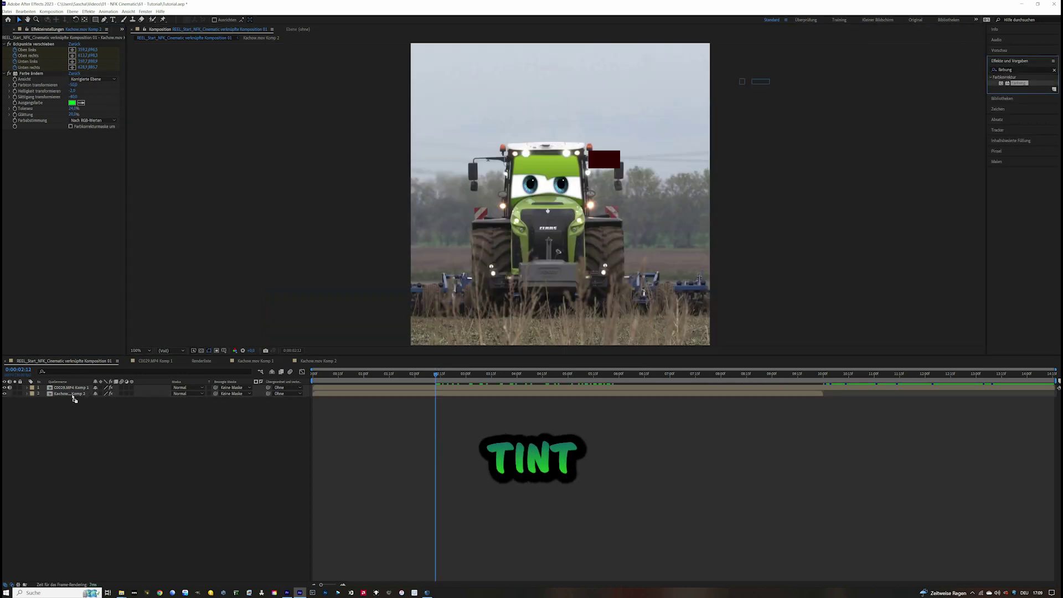
Add the Färbung (Tint) effect to the eye layer, map black and white to colours sampled from the footage, and reduce its amount.
drag(119, 112, 97, 137)
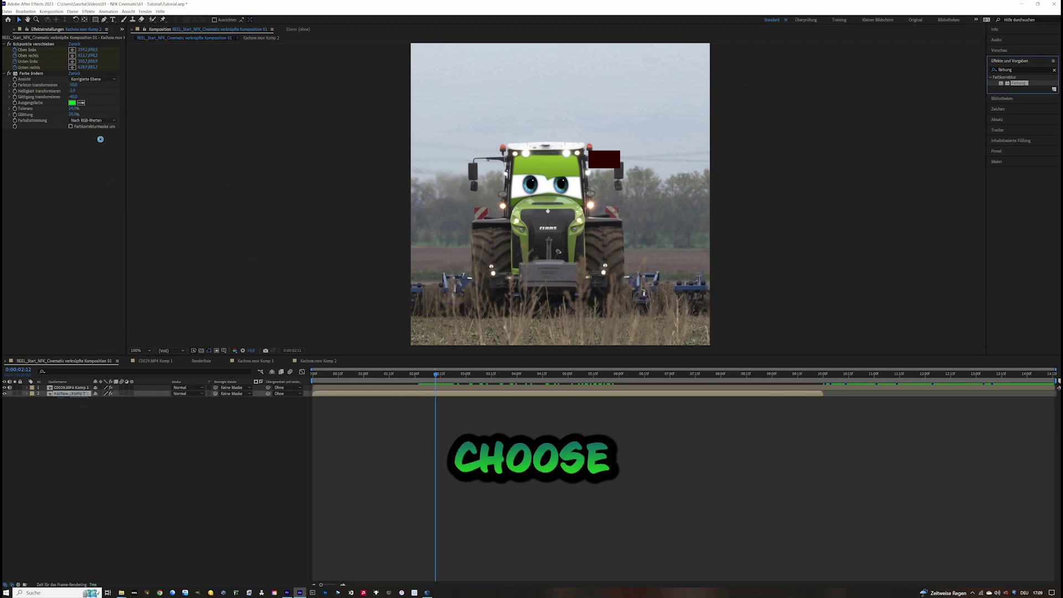
click(556, 302)
click(81, 144)
click(586, 52)
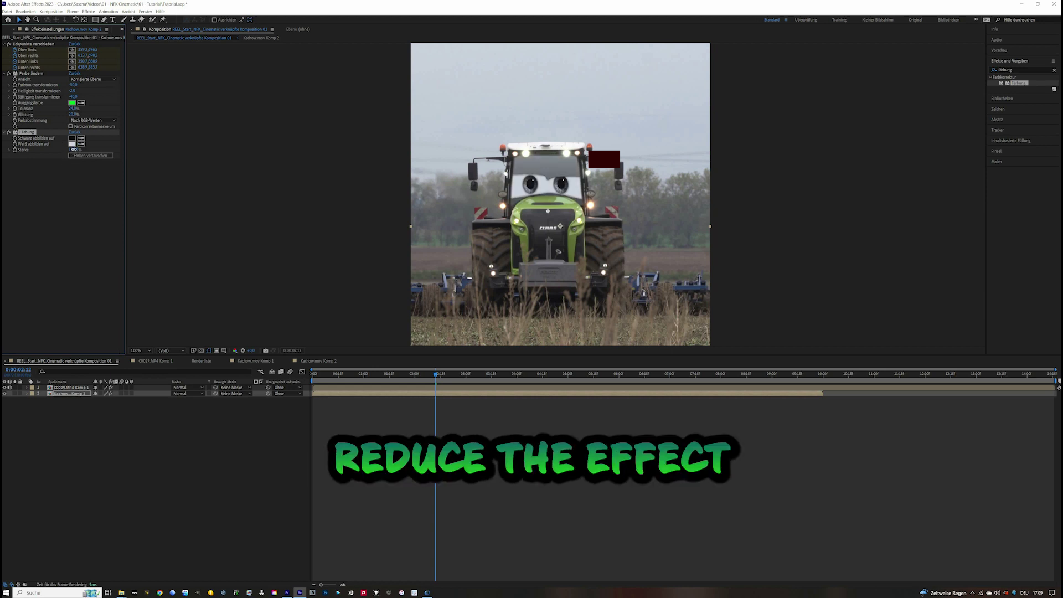
drag(52, 154, 56, 156)
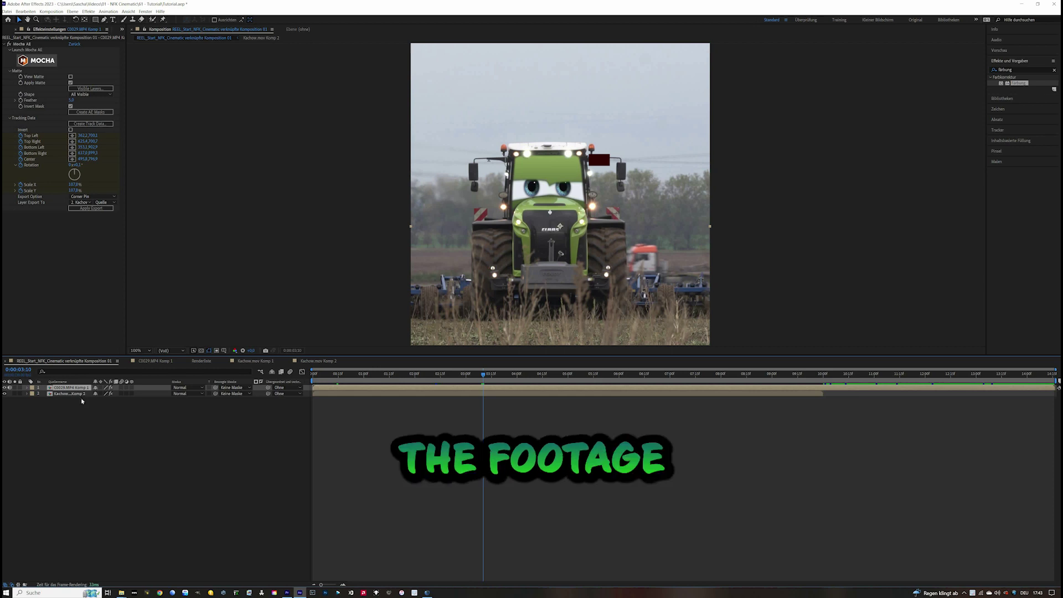
Duplicate the tractor layer and move the copy into the eye composition, above the green-screen eye clip.
key(ctrl+d)
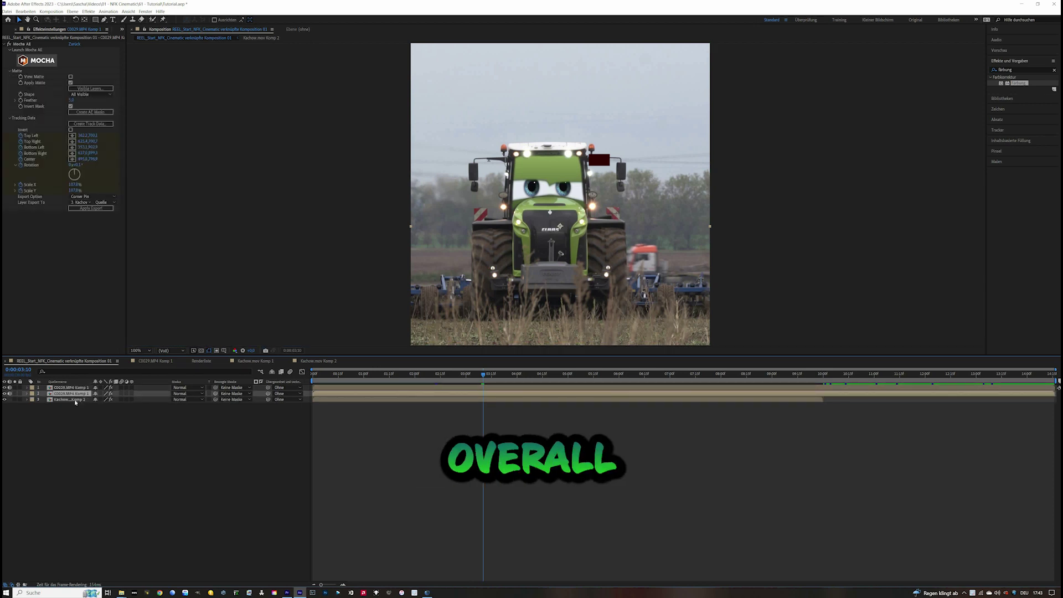
key(ctrl+x)
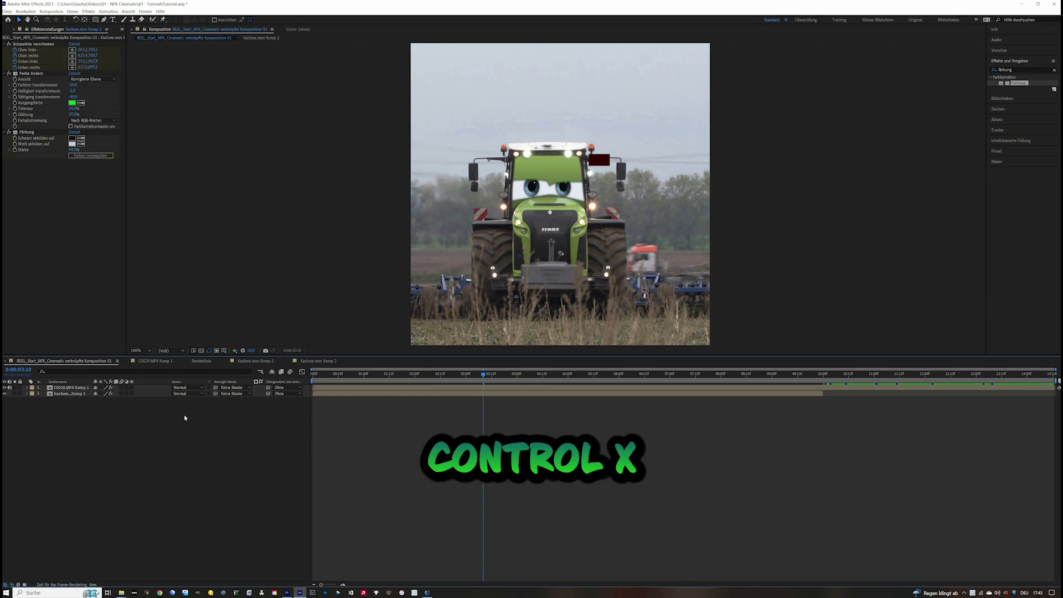
double_click(72, 393)
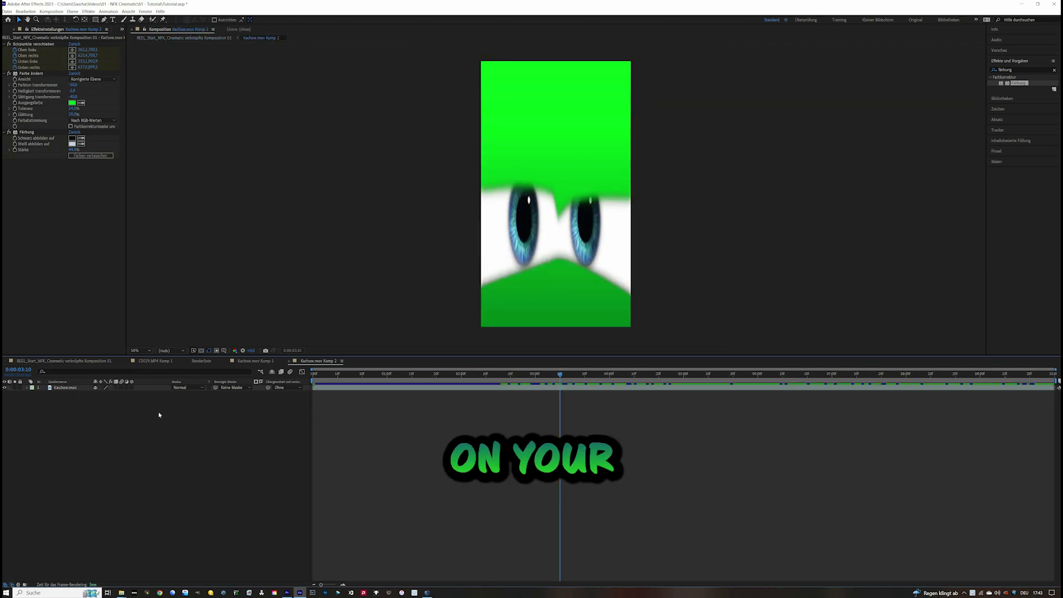
key(ctrl+v)
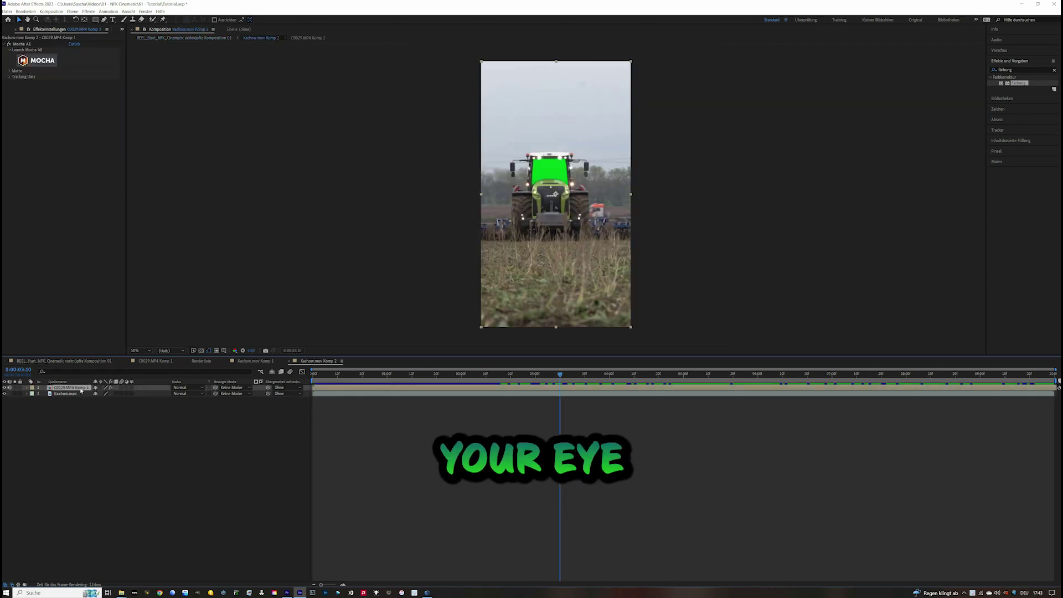
Flip the copied tractor layer vertically, then enlarge and position it so the ground and hood fill the eye frame as a reflection.
click(72, 11)
mouse_move(94, 82)
key(Return)
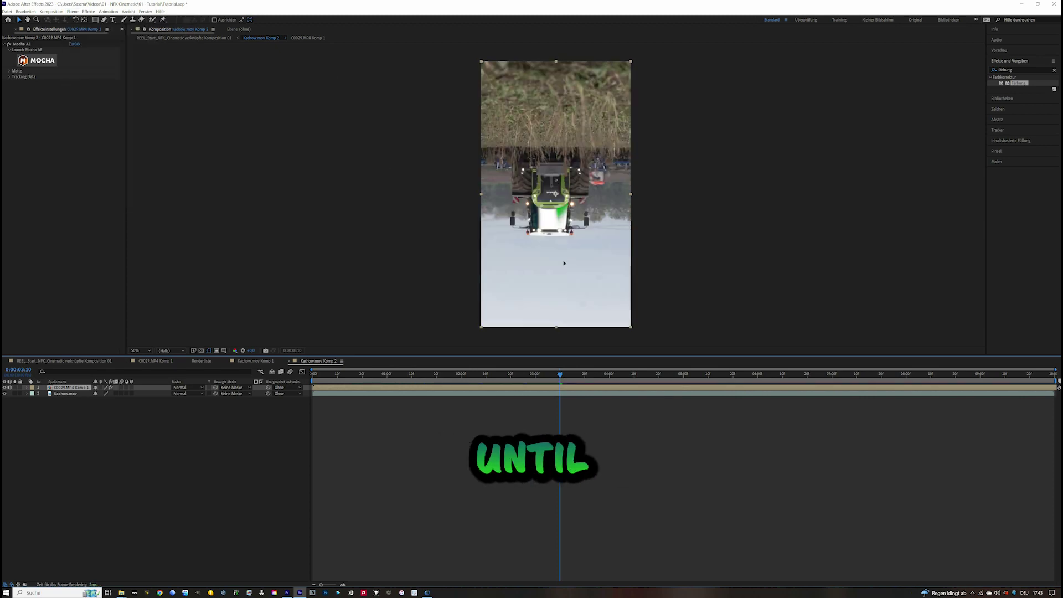
drag(608, 314, 666, 370)
drag(539, 119, 415, 3)
drag(555, 144, 535, 132)
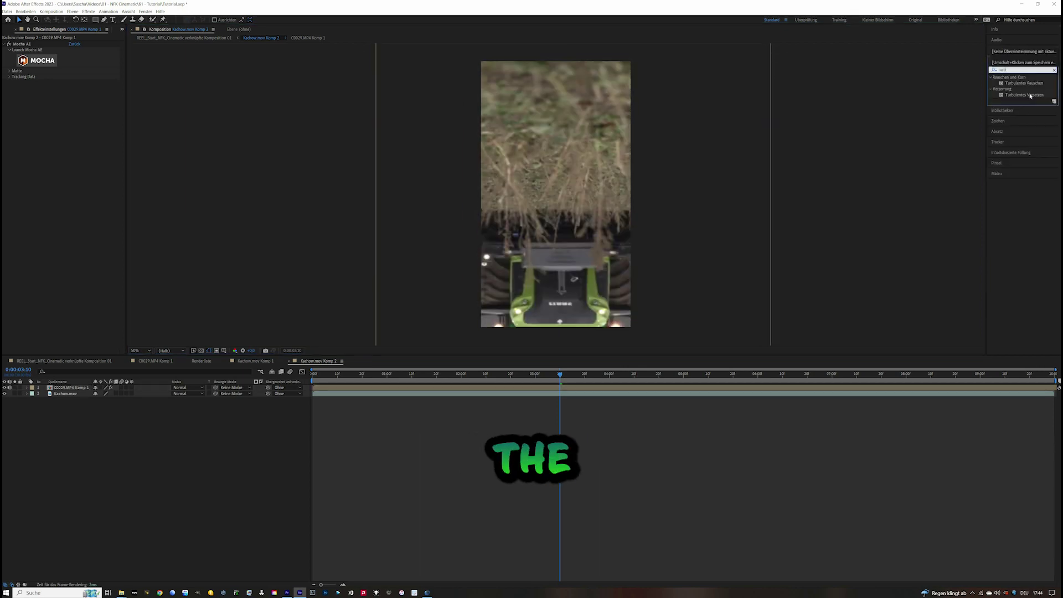
Add the Turbulentes Versetzen (Turbulent Displace) effect to the flipped tractor layer and increase its complexity to distort the reflection.
text(u)
drag(1031, 96, 237, 338)
drag(82, 385, 78, 387)
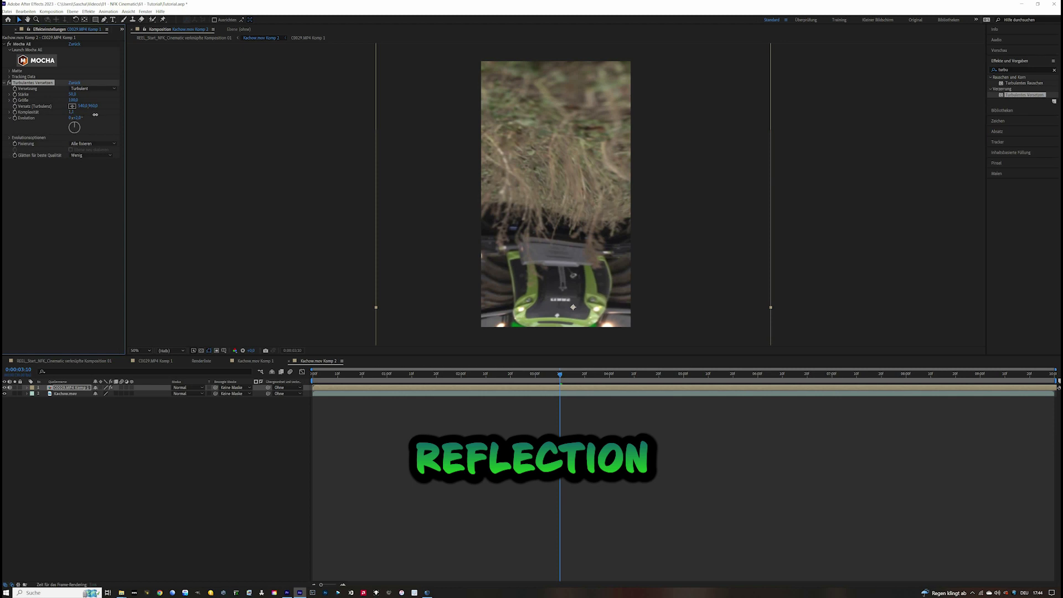
drag(95, 115, 149, 121)
click(776, 171)
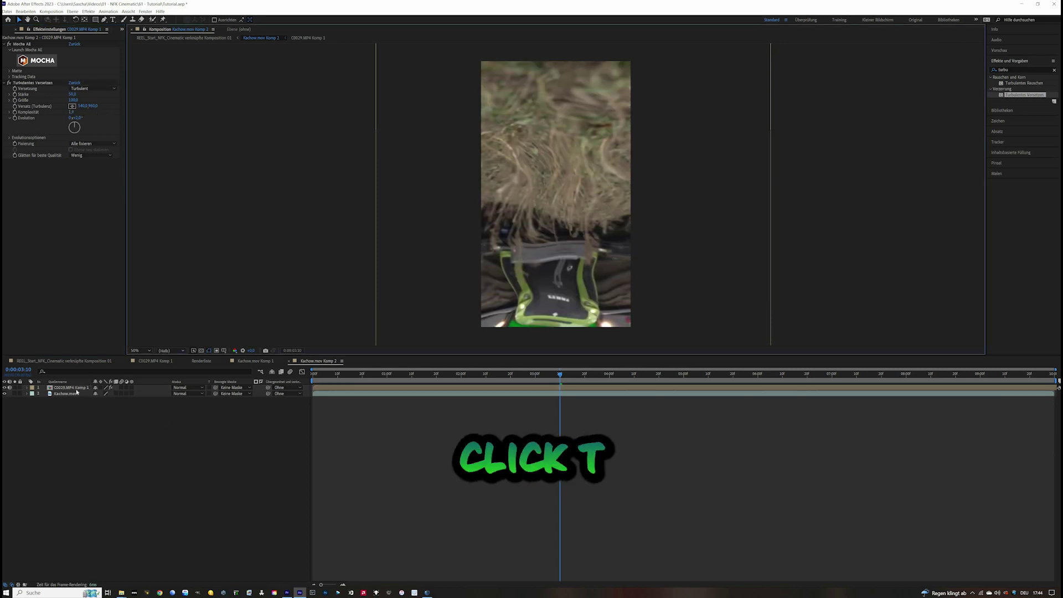
Reduce the opacity of the flipped tractor layer to make a faint reflection over the eyes.
click(76, 388)
key(t)
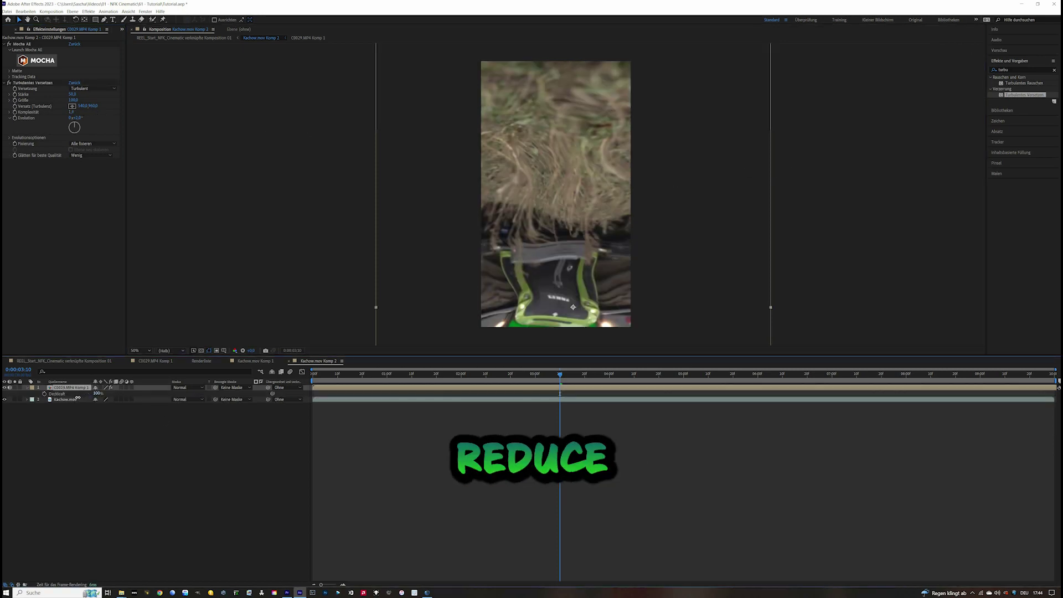
drag(98, 393, 72, 393)
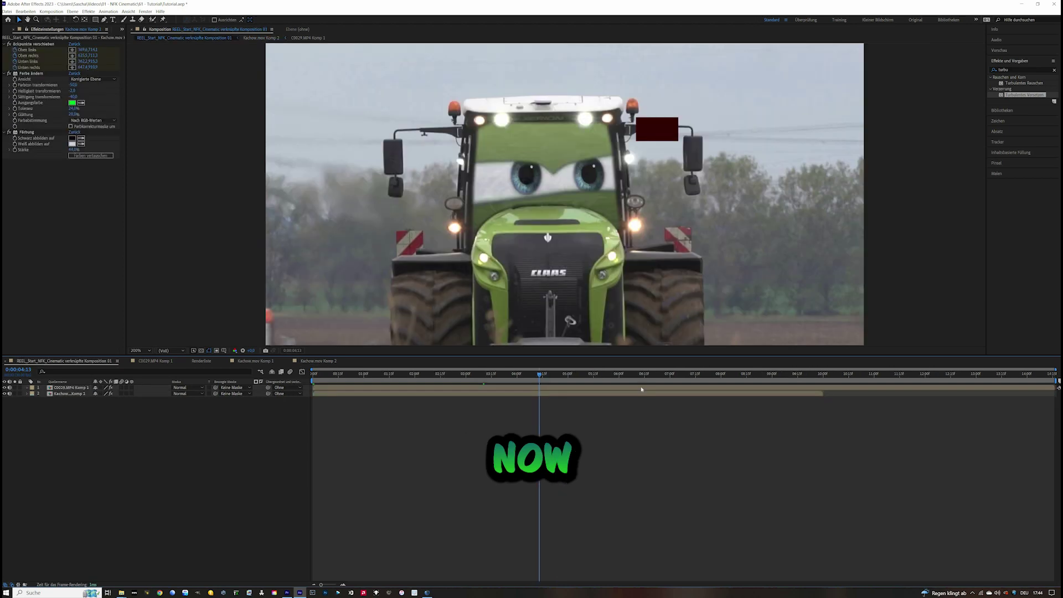